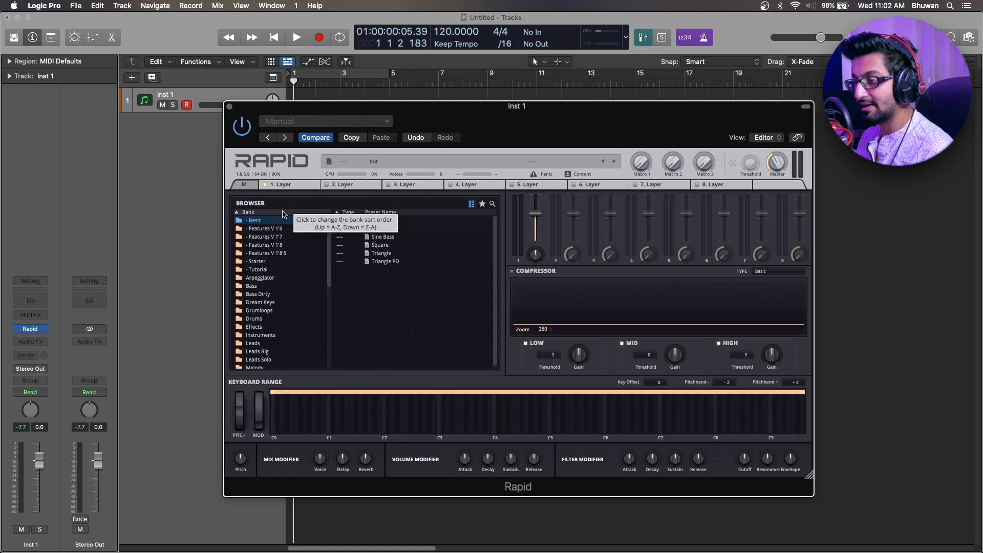
Open the first layer and examine OSC A's filter-and-insert bypass switch and its FX-Type options.
left_click(297, 187)
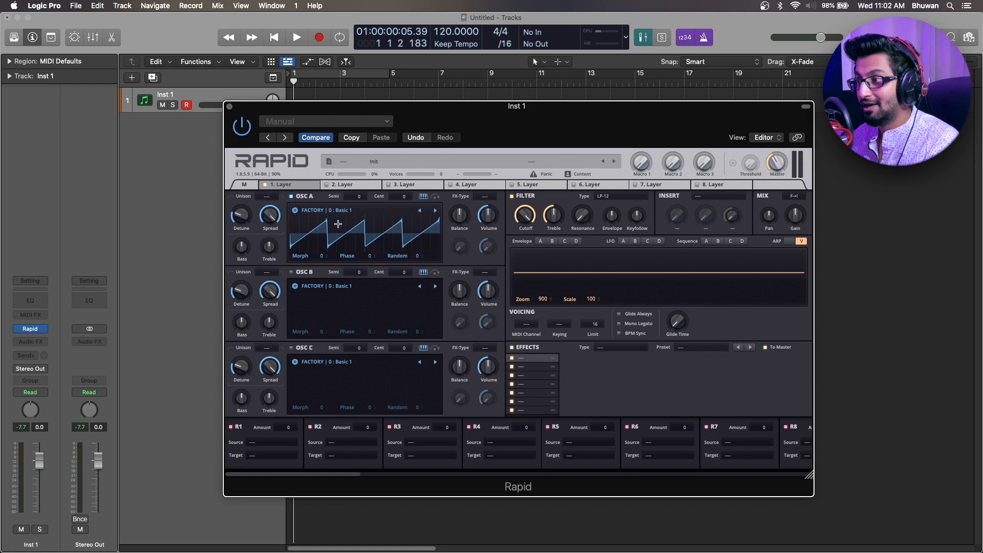
left_click(346, 185)
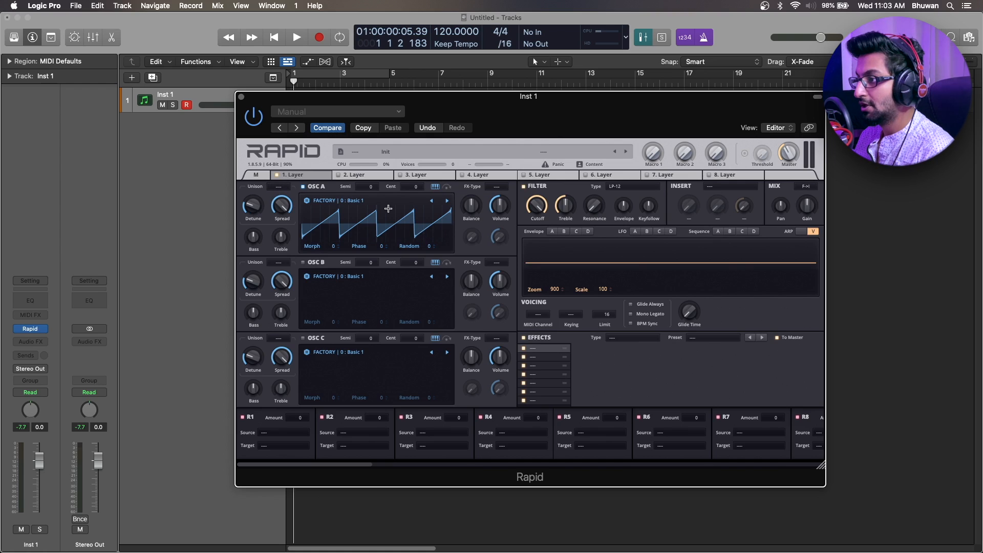
left_click(449, 188)
left_click(448, 188)
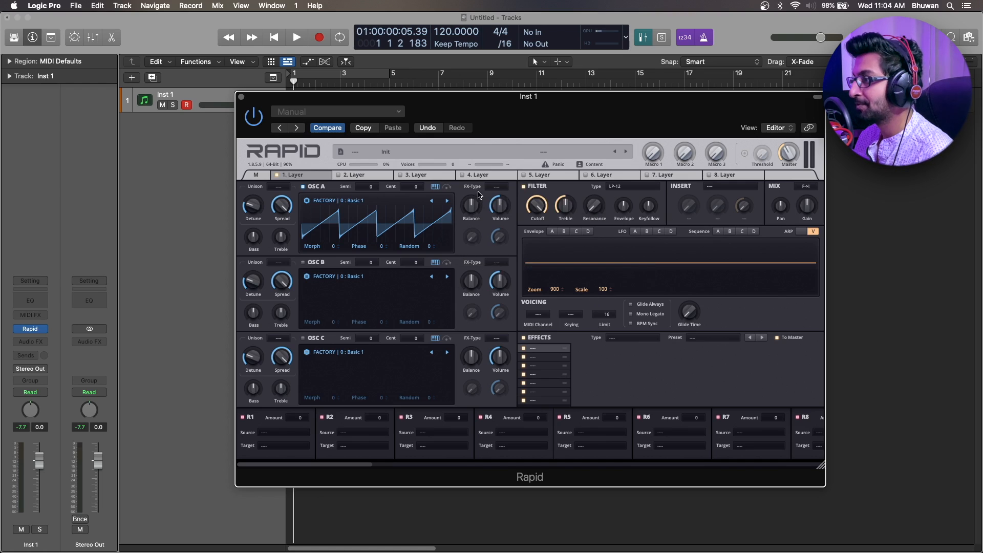
left_click(506, 187)
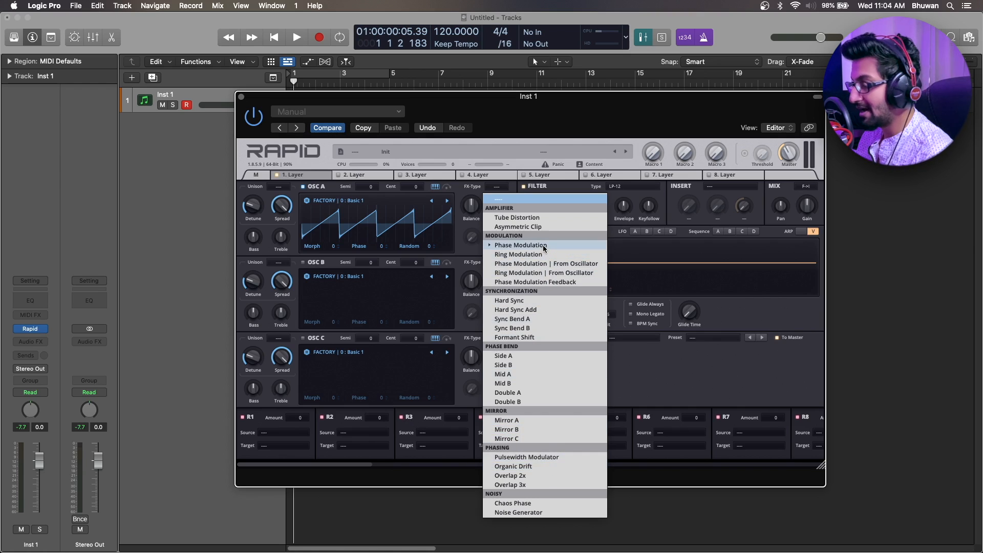
left_click(509, 189)
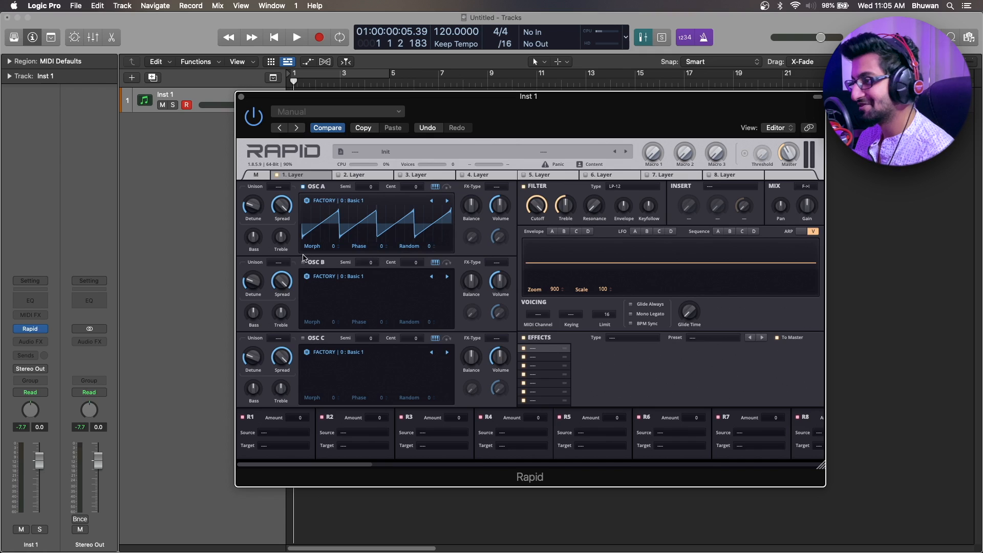
Look through the factory wavetables for OSC A and choose Basic Waves 1.
left_click(326, 204)
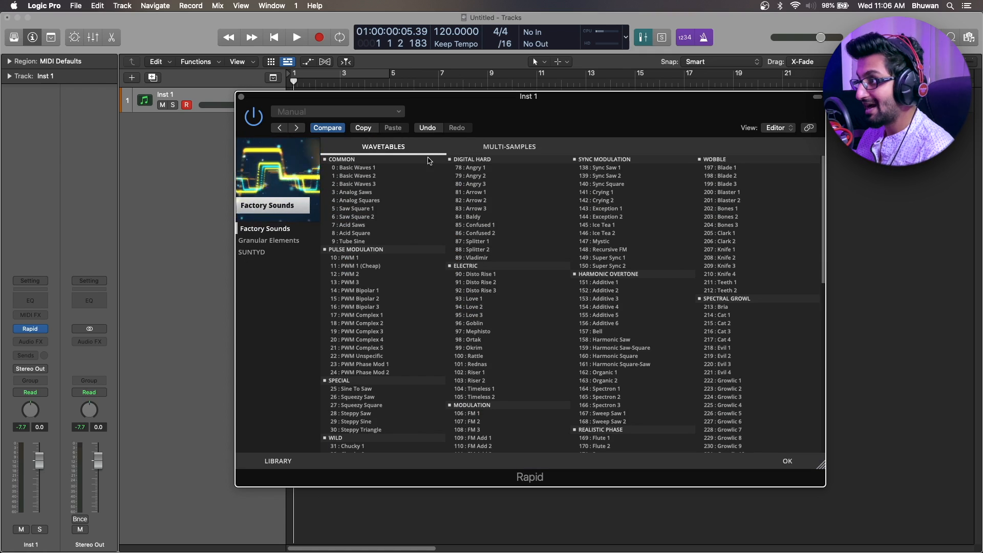
scroll(709, 353, "down", 8)
left_click(732, 334)
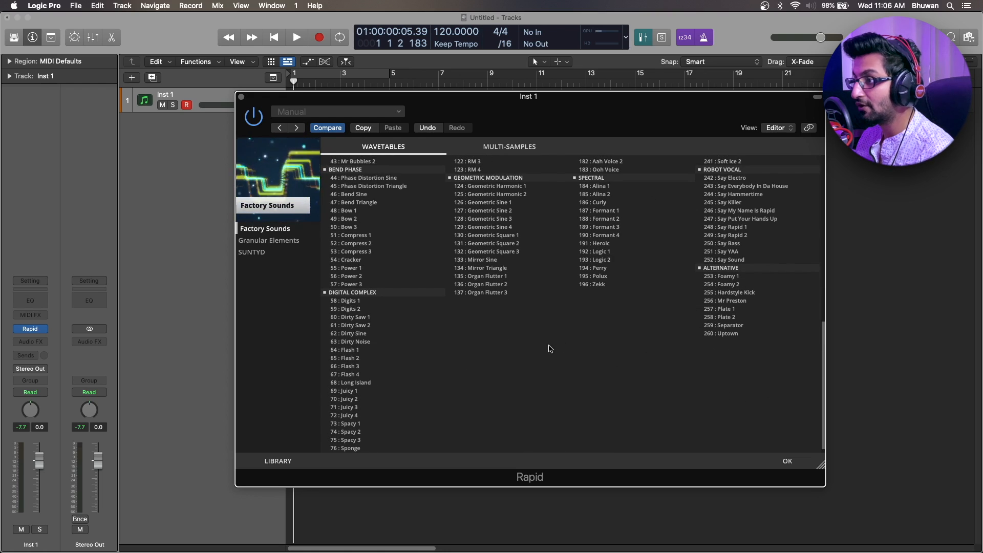
scroll(542, 354, "up", 6)
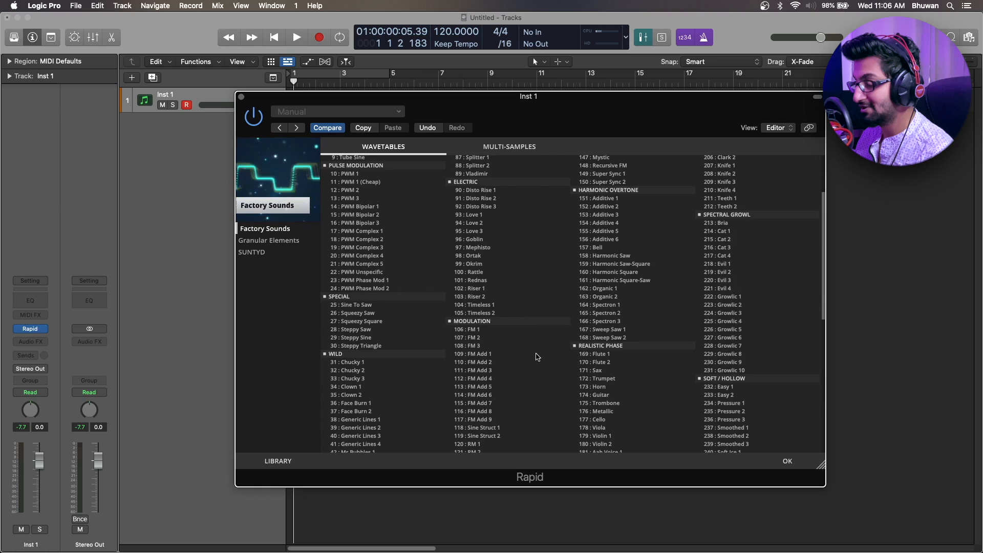
scroll(535, 357, "up", 3)
left_click(380, 167)
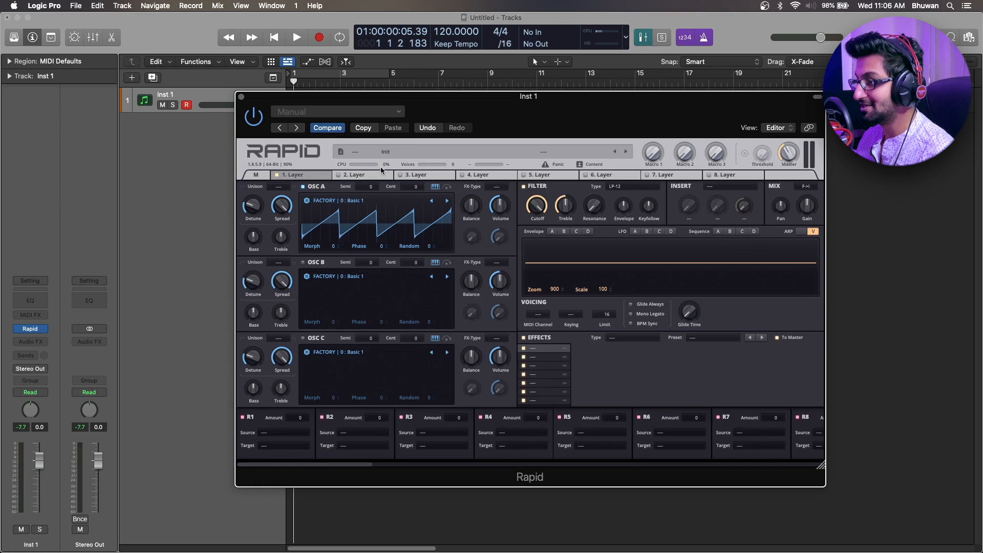
Load the Organic 2 wavetable into OSC A and check its waveform in the 3D display.
left_click(332, 201)
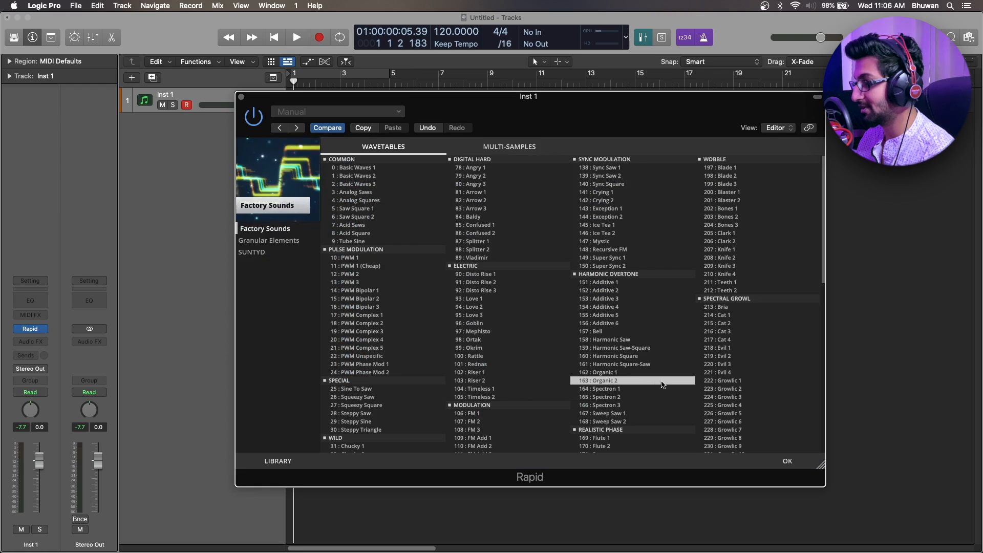
left_click(649, 383)
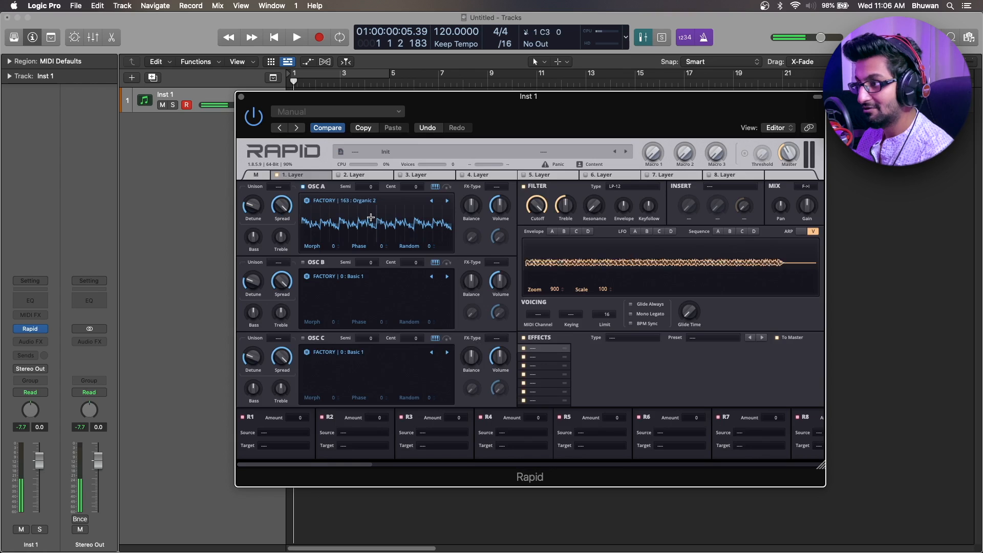
left_click(311, 207)
left_click(309, 203)
left_click(617, 381)
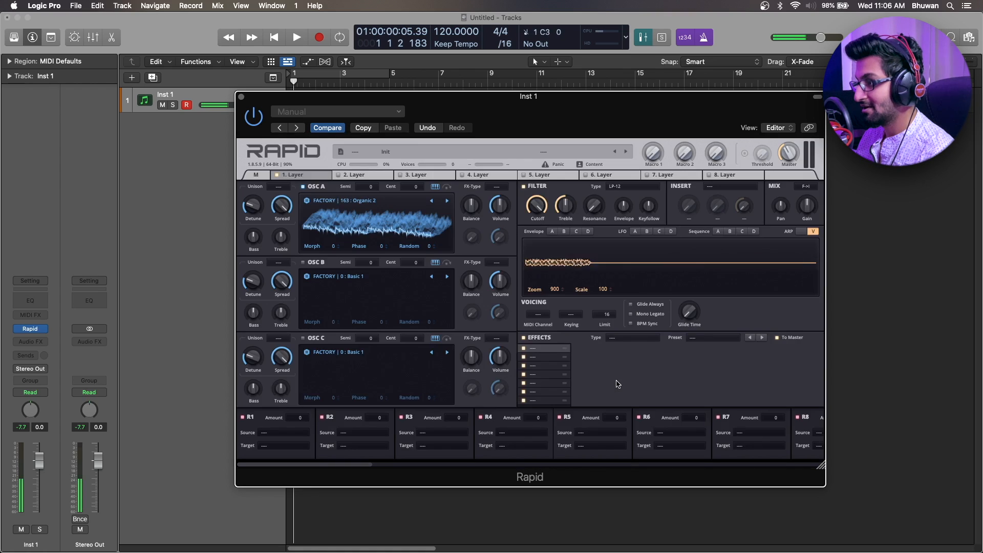
left_click(332, 220)
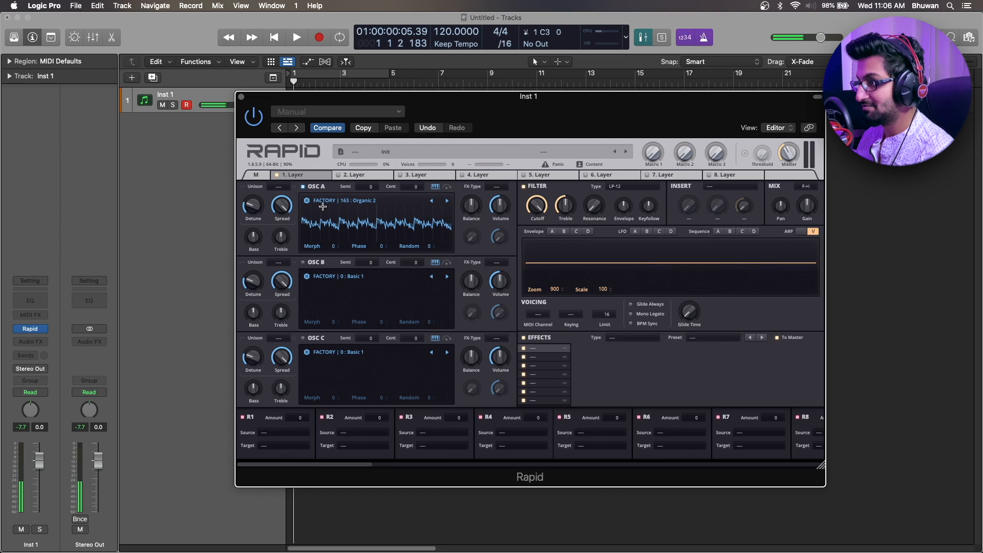
Step OSC A forward through the wavetables to 167 : Sweep Saw 1 and reload Basic Waves 1.
left_click(448, 201)
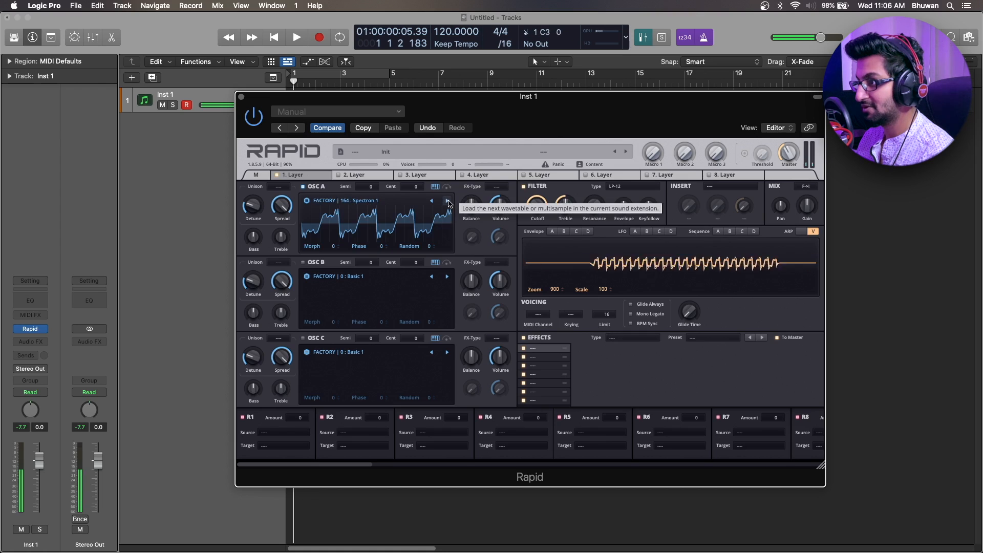
left_click(448, 202)
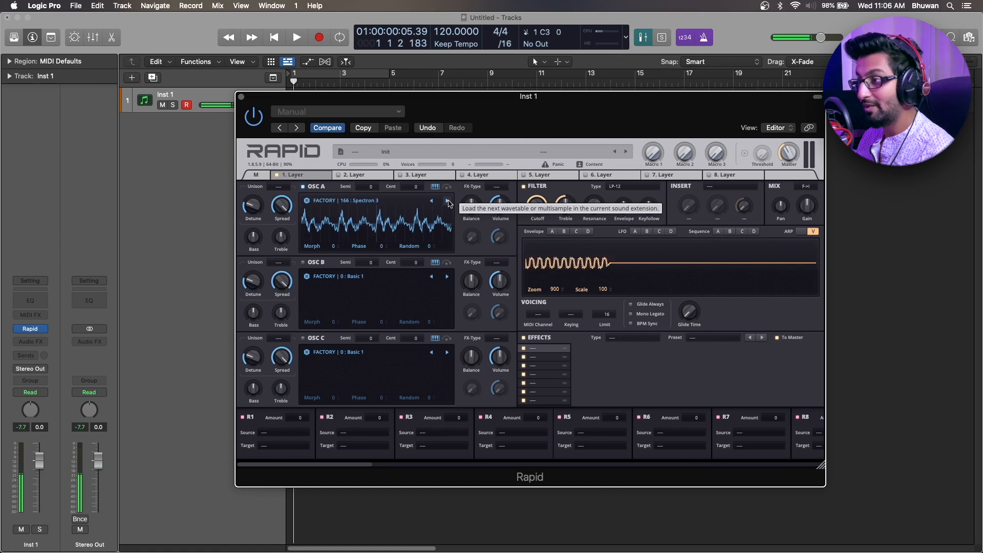
left_click(448, 202)
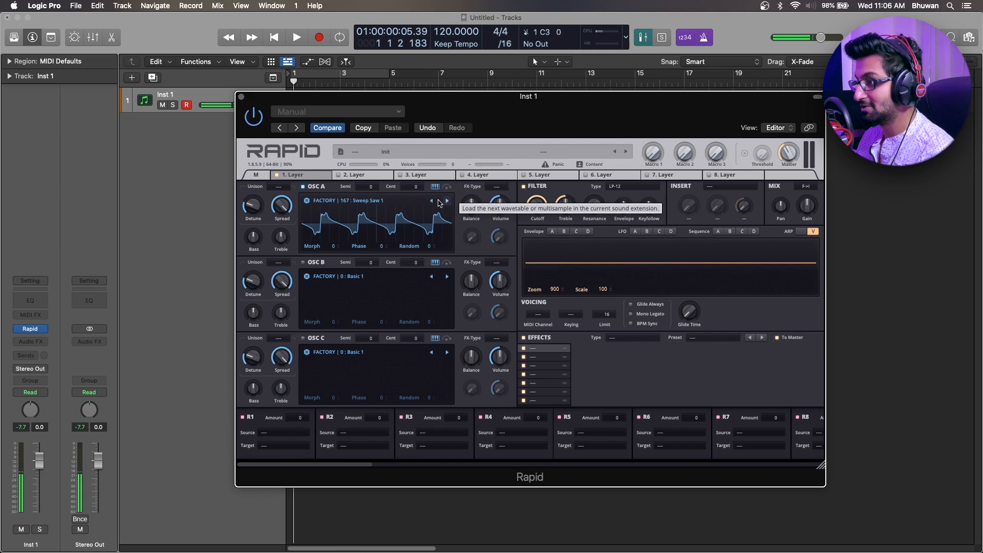
left_click(305, 200)
left_click(392, 174)
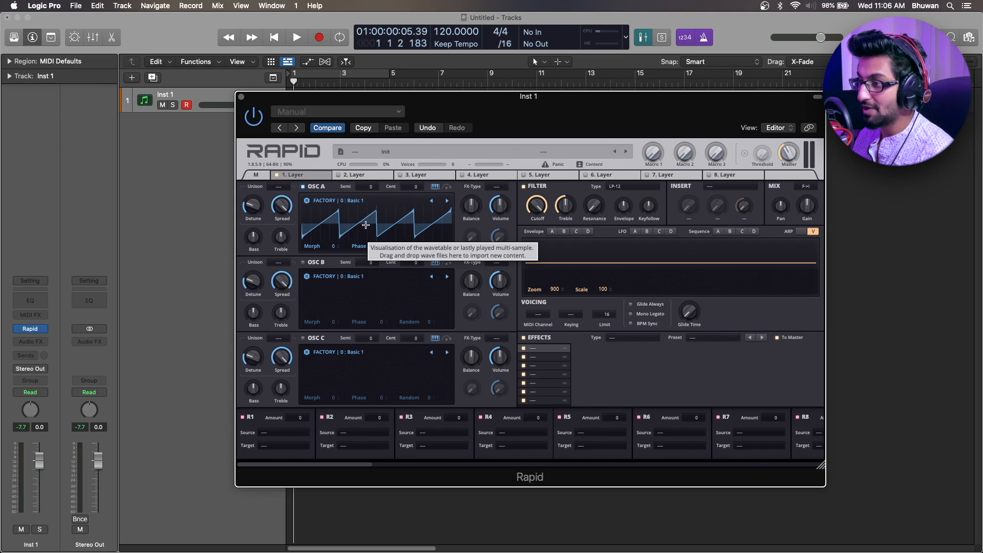
Raise OSC A's Morph to 10000, show the waveform in 3D and sweep the Morph down to about 1476.
left_click_drag(320, 249, 321, 169)
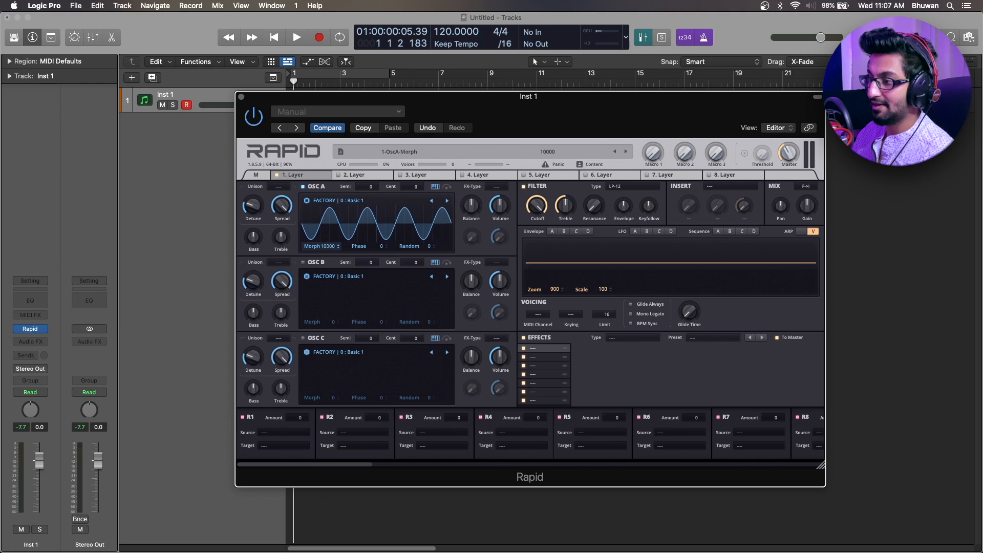
left_click(320, 248)
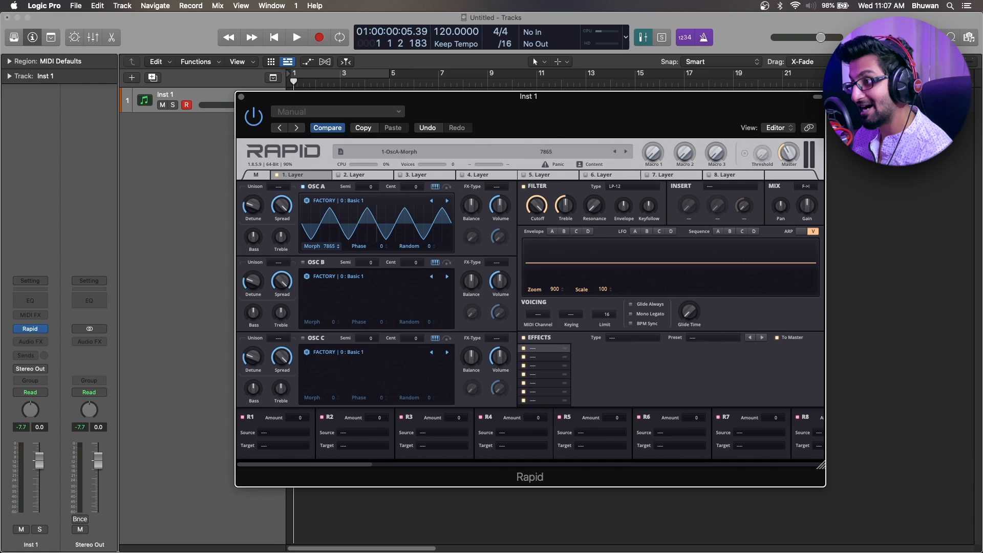
left_click(375, 224)
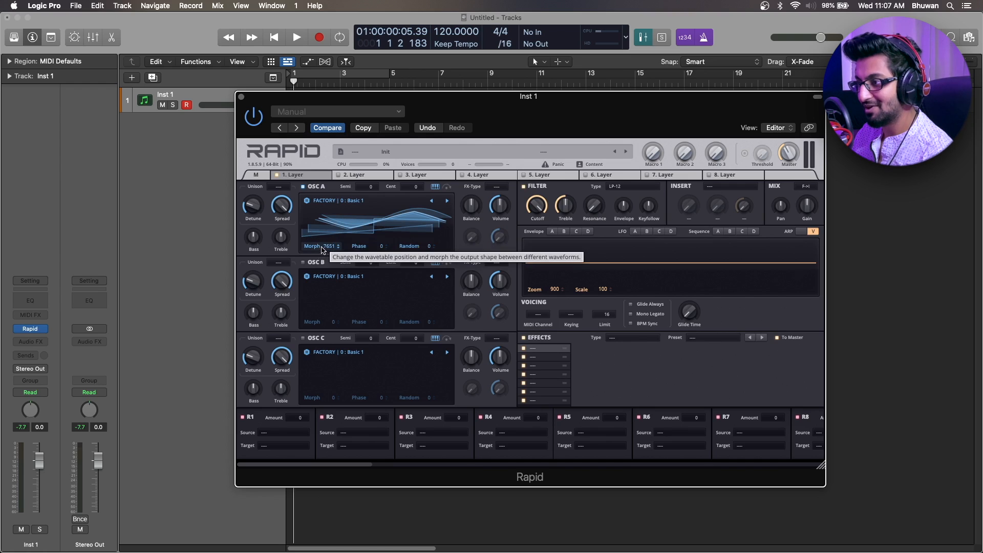
left_click_drag(331, 247, 330, 288)
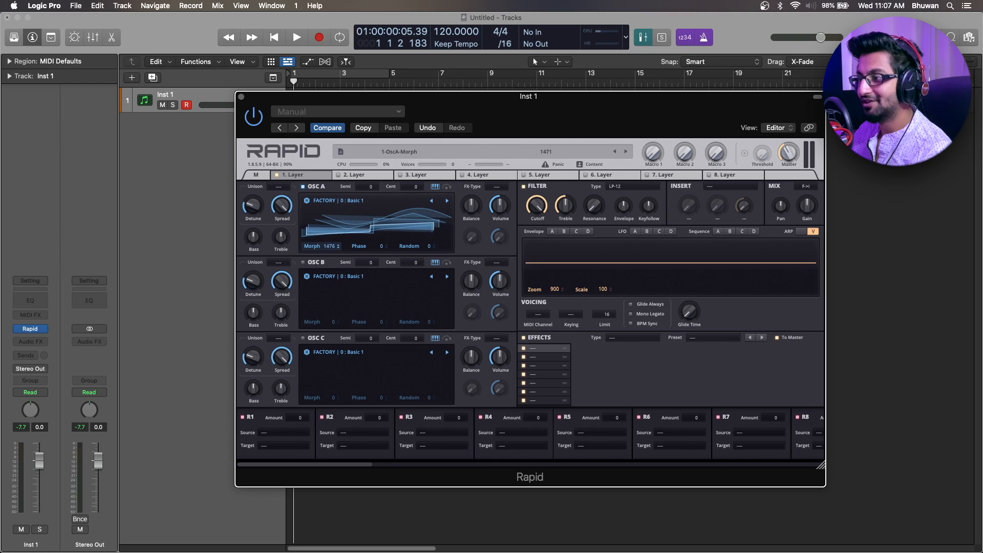
mouse_move(334, 246)
left_mouse_down()
mouse_move(333, 221)
mouse_move(334, 247)
left_mouse_up()
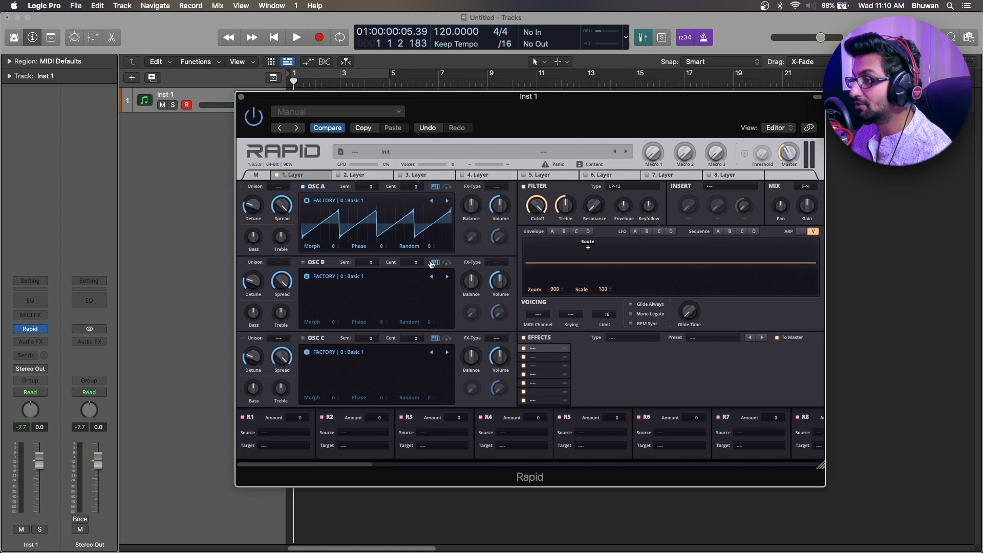
Review the available filter types and adjust the filter's Cutoff, Treble, Resonance, Envelope and Keyfollow amounts.
left_click(636, 187)
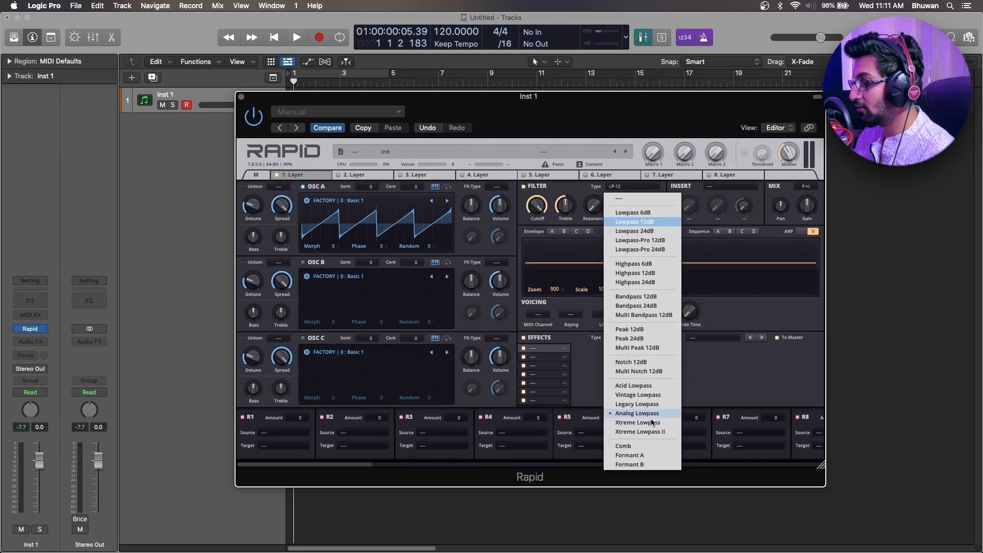
left_click(632, 191)
left_click_drag(532, 214, 533, 232)
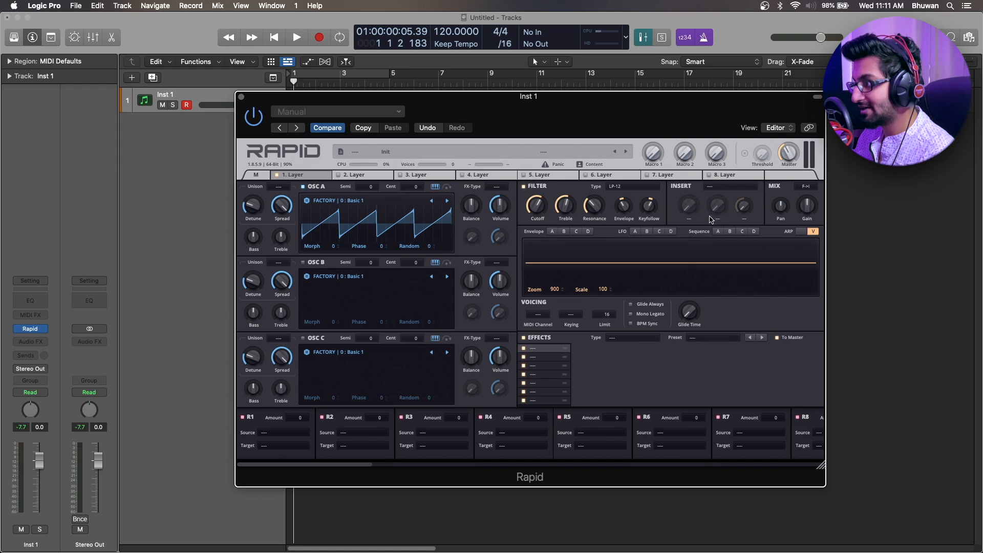
Load Tube Distortion as the insert effect and lower its Drive to about 56 %.
left_click(726, 187)
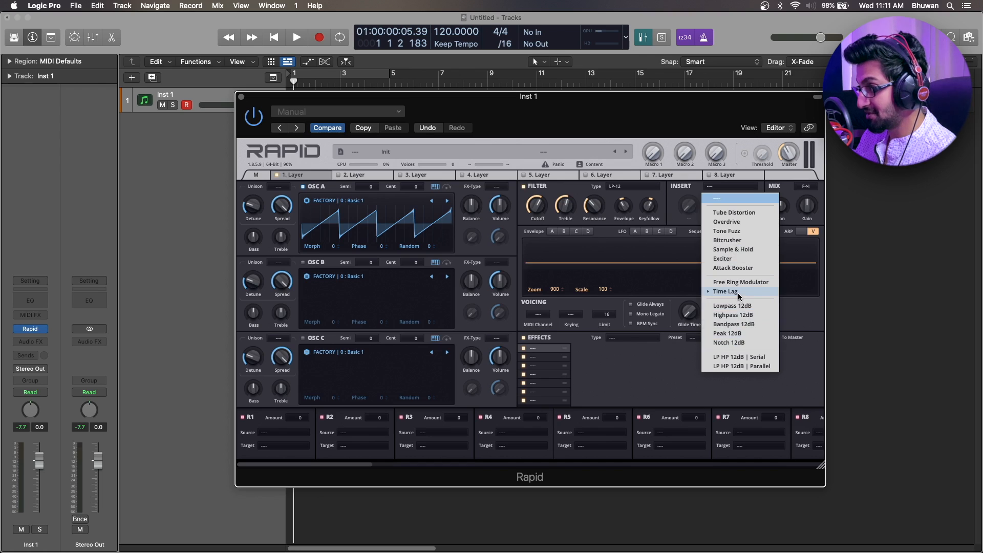
left_click(725, 188)
left_click(737, 185)
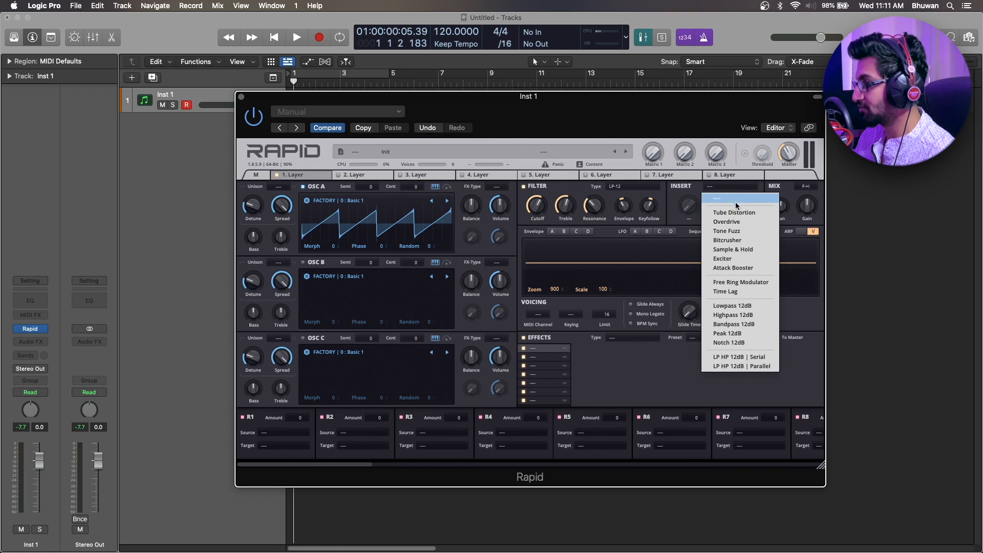
left_click(737, 203)
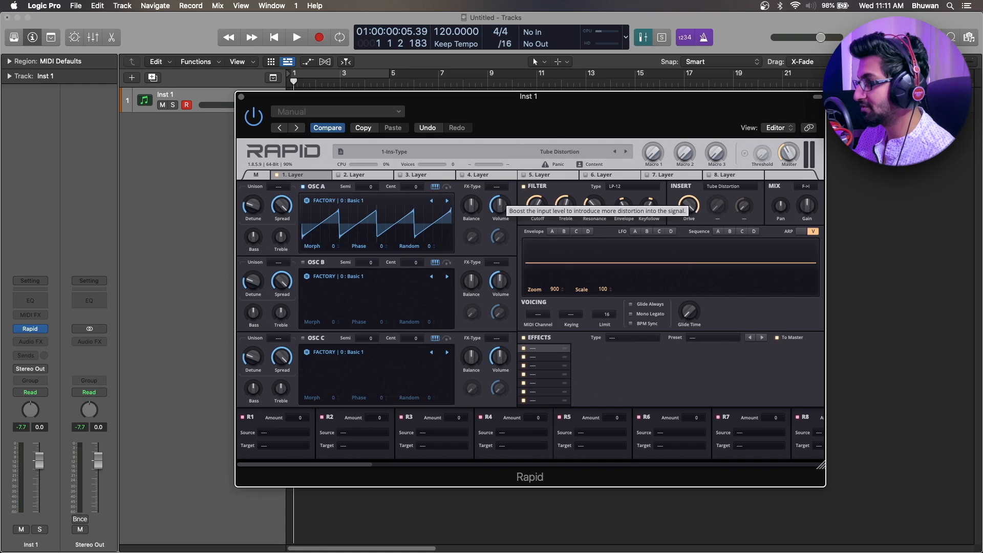
Replace the insert effect with Bitcrusher, try its Crush and Mix amounts, and clear the insert slot.
left_click(714, 188)
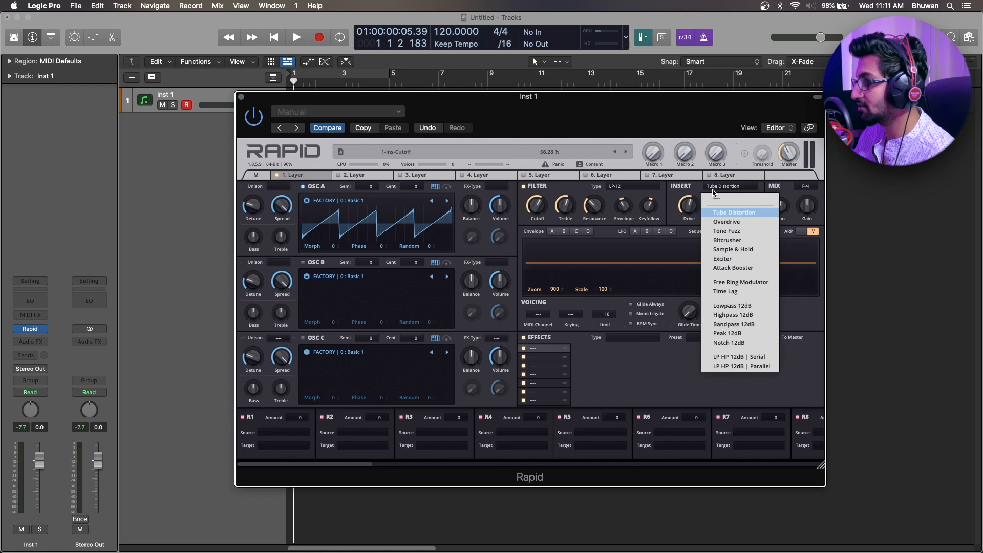
left_click(735, 241)
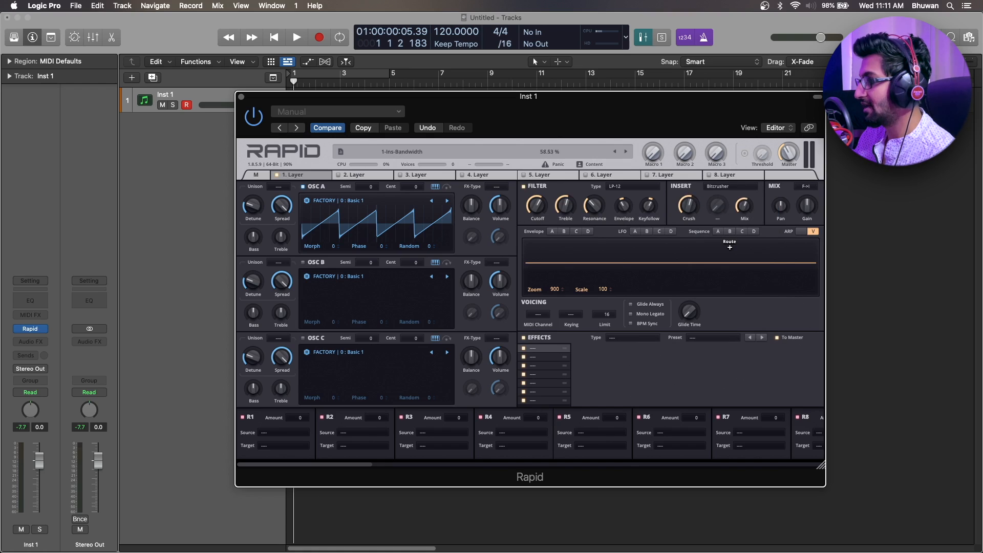
left_click(726, 192)
left_click(726, 204)
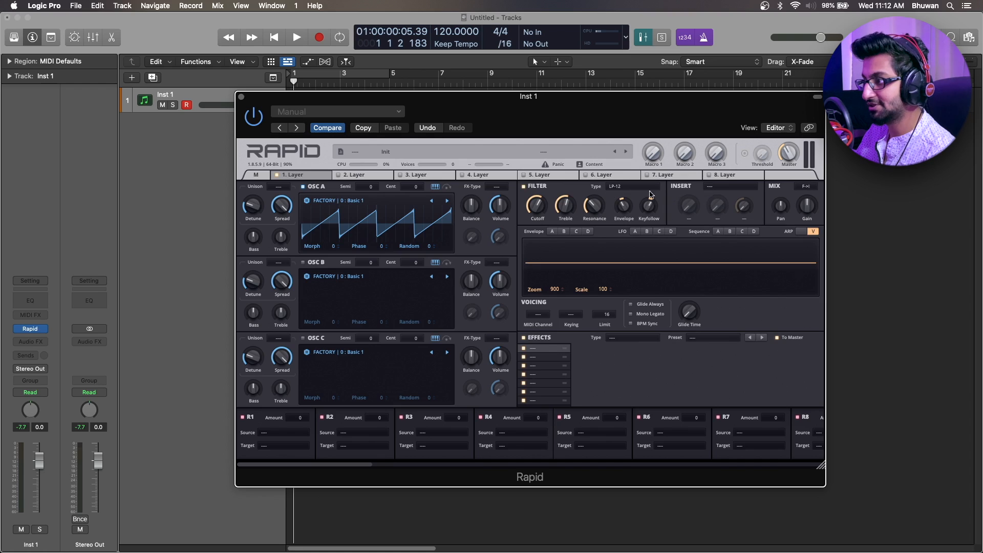
Choose the Filter -> Insert mix order, try a mix Gain of about 122 % and reset the gain to default.
left_click(806, 187)
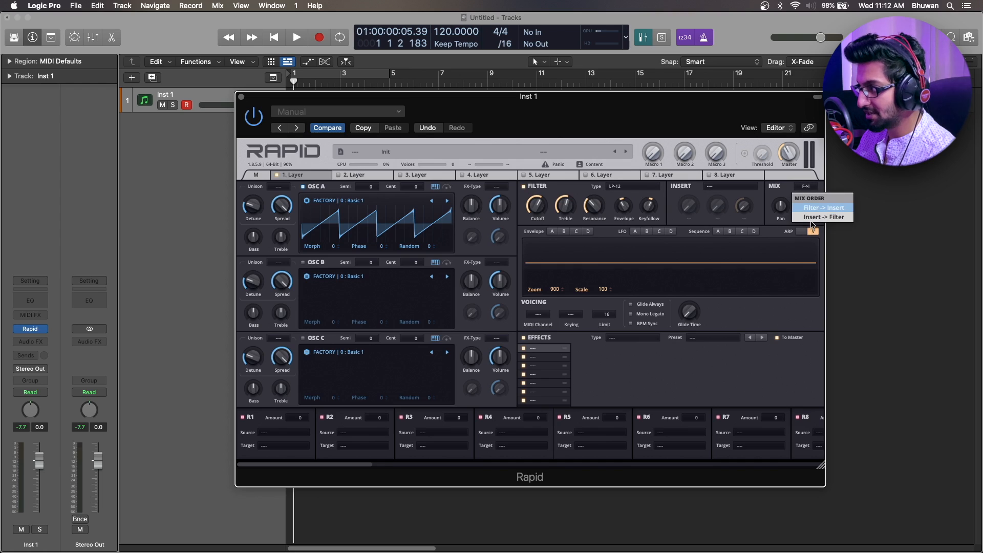
left_click(817, 208)
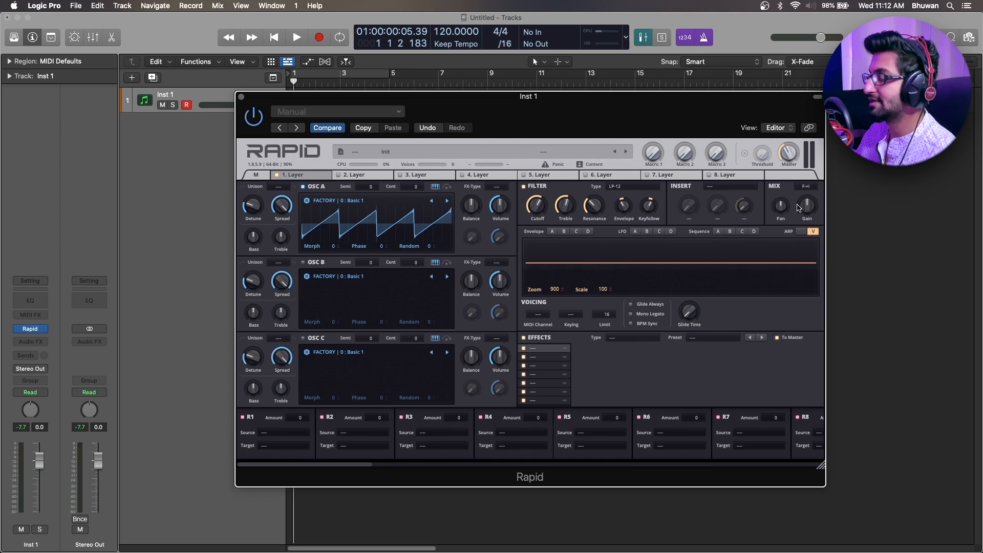
left_click_drag(807, 215, 806, 210)
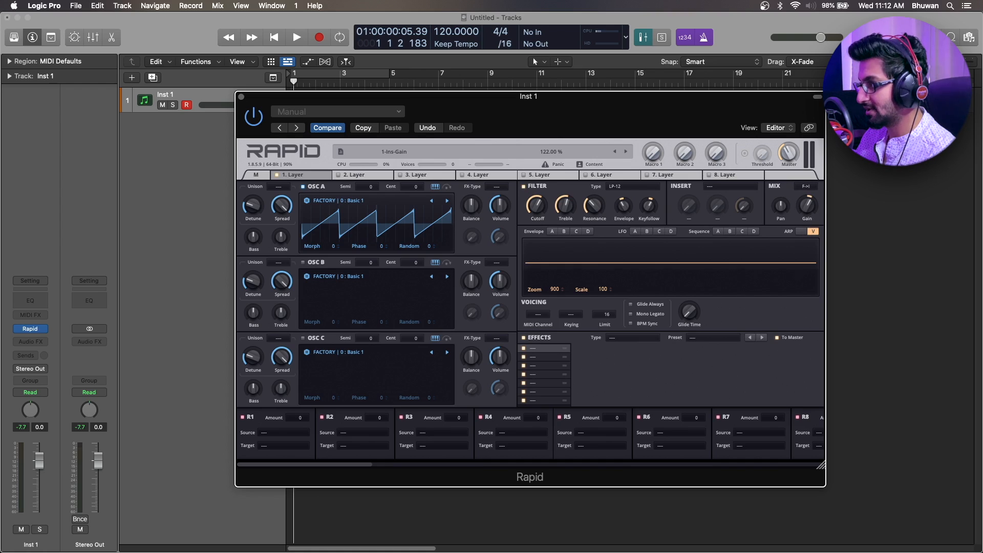
double_click(808, 212)
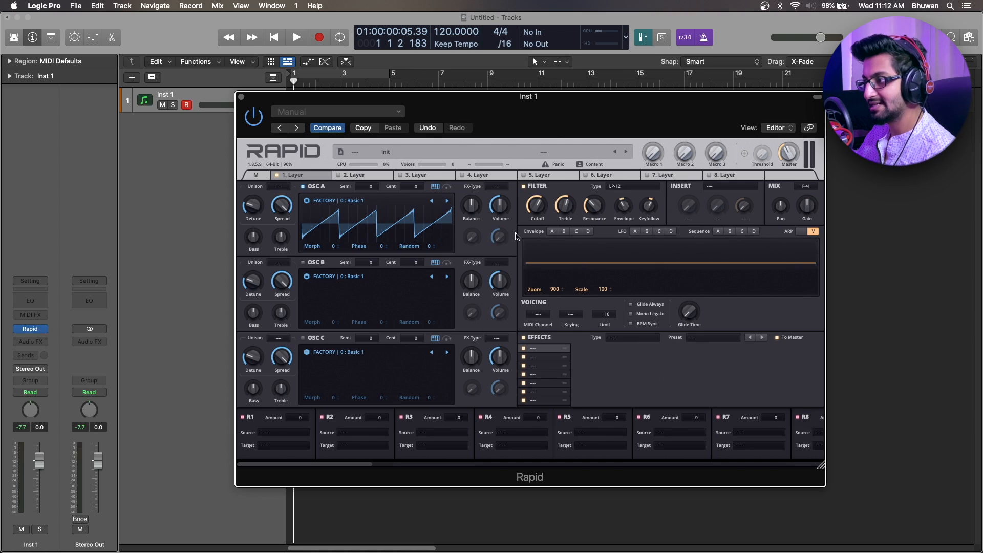
Examine the modulators of the layer by viewing its Envelope, LFO and Sequence slots A to D.
left_click(563, 231)
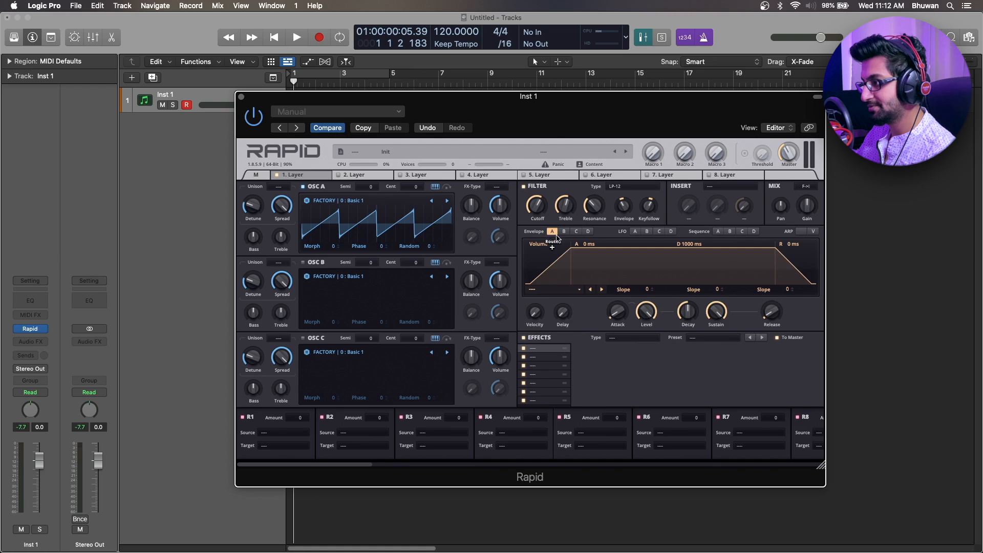
left_click(576, 232)
left_click(587, 231)
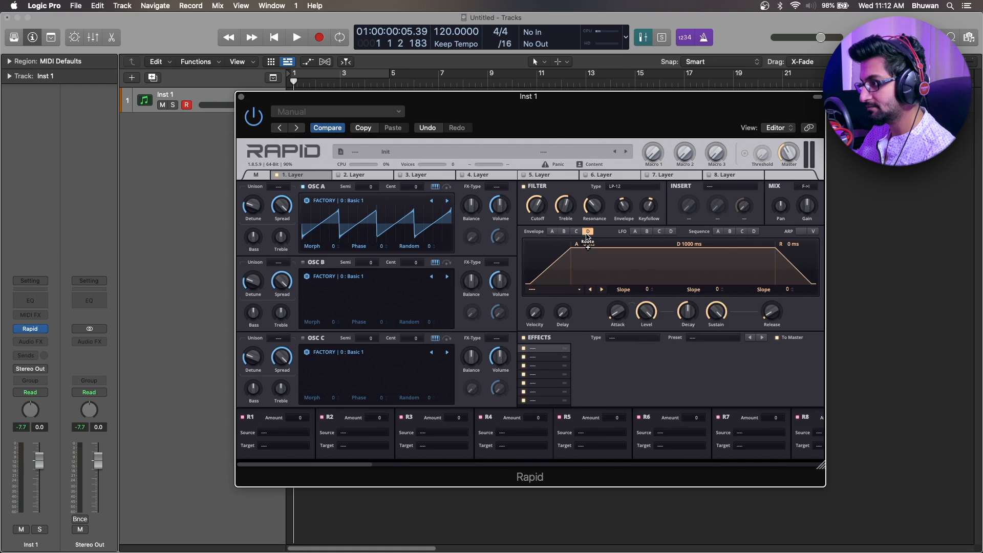
left_click(636, 232)
left_click(647, 232)
left_click(659, 232)
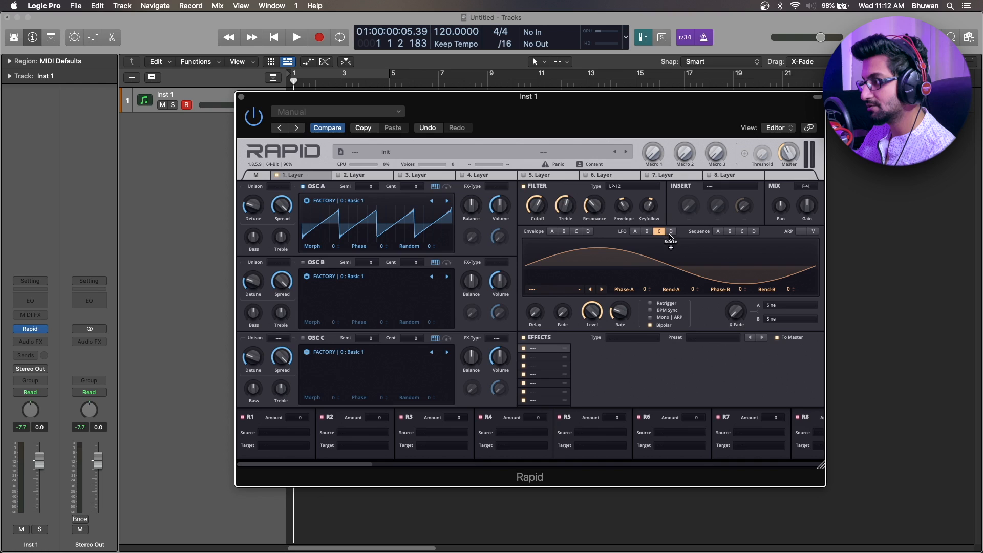
left_click(671, 232)
left_click(718, 231)
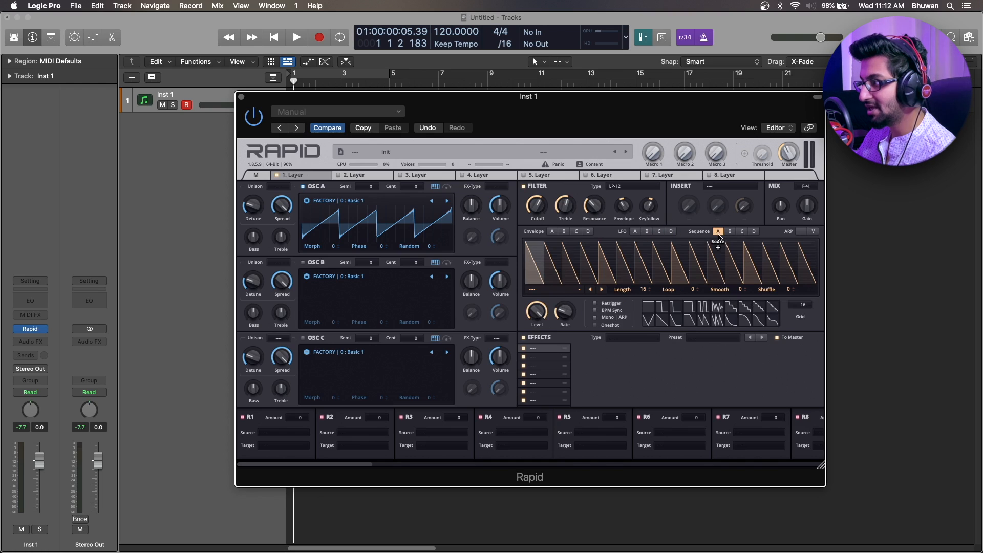
left_click(729, 232)
left_click(742, 232)
left_click(754, 232)
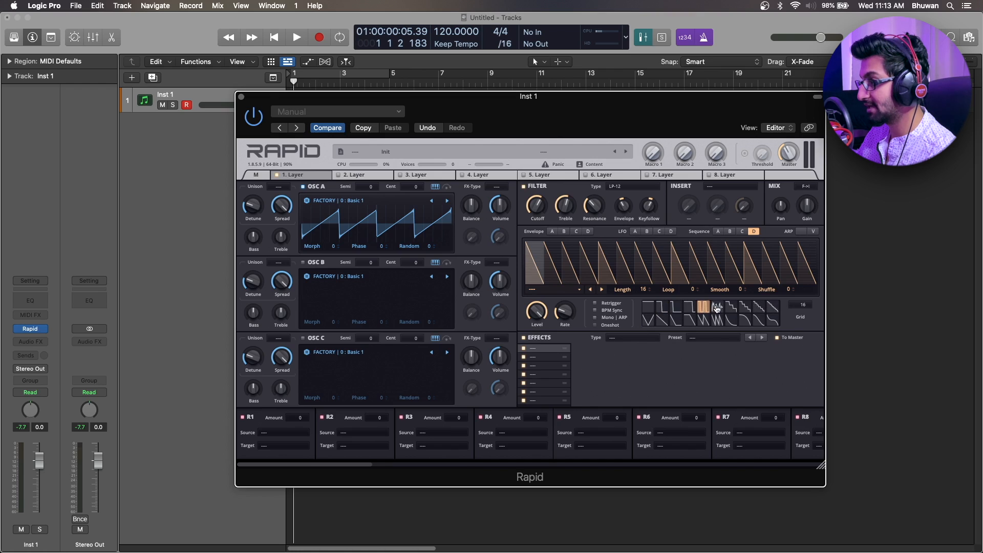
Draw a pattern in Sequence A, painting ramp, jagged and repeated sawtooth step shapes at varied heights across the 16 steps.
left_click(719, 232)
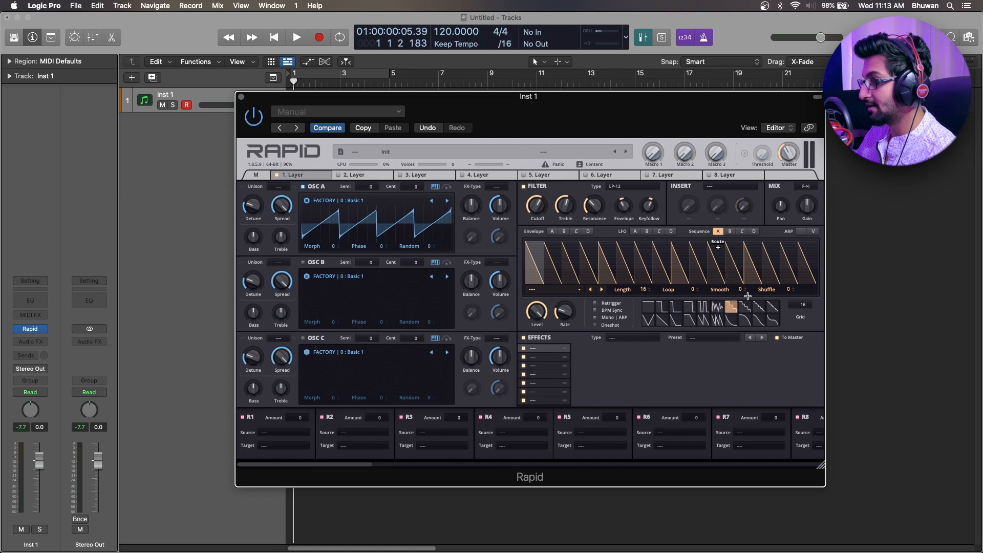
left_click(774, 310)
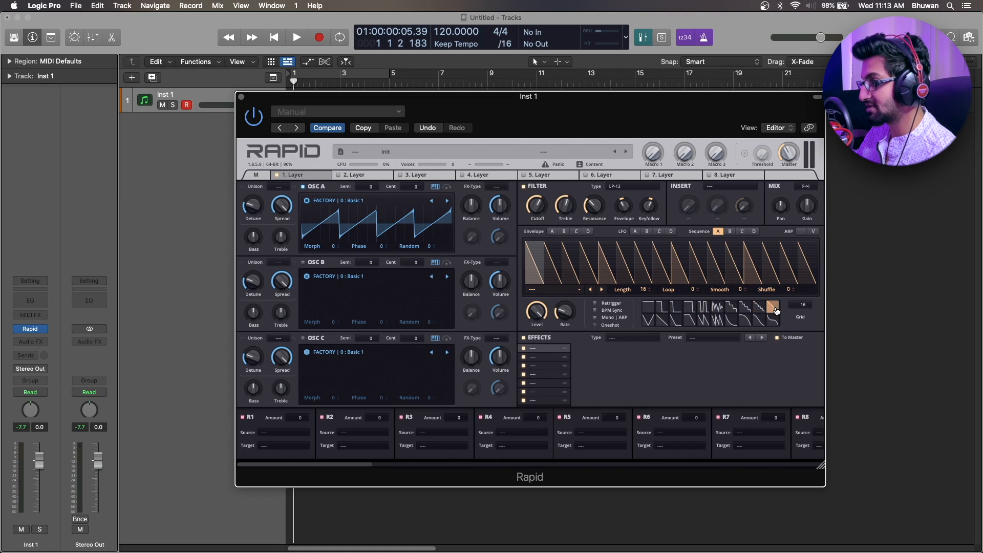
mouse_move(749, 269)
left_mouse_down()
mouse_move(519, 254)
mouse_move(812, 266)
left_mouse_up()
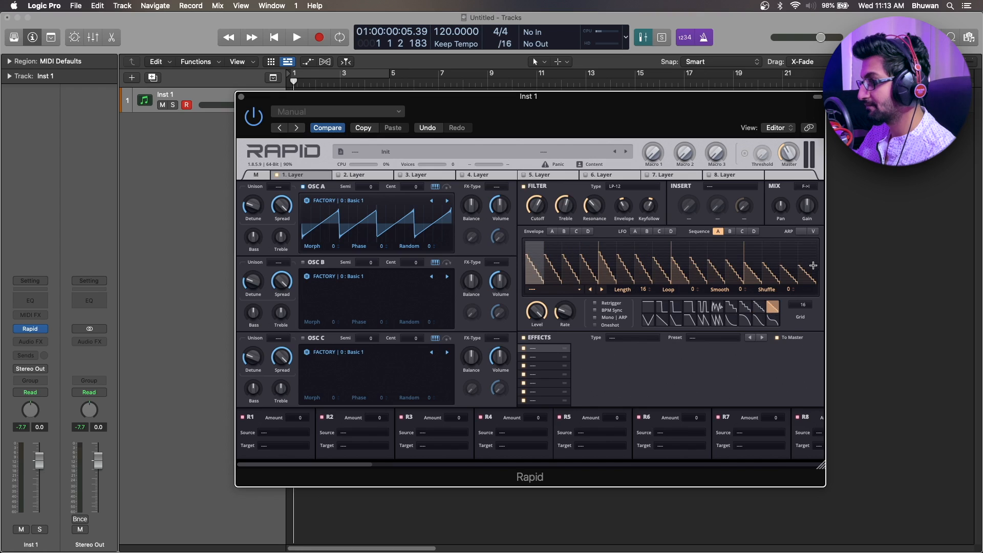
left_click(717, 311)
left_click_drag(538, 267, 814, 274)
left_click(717, 321)
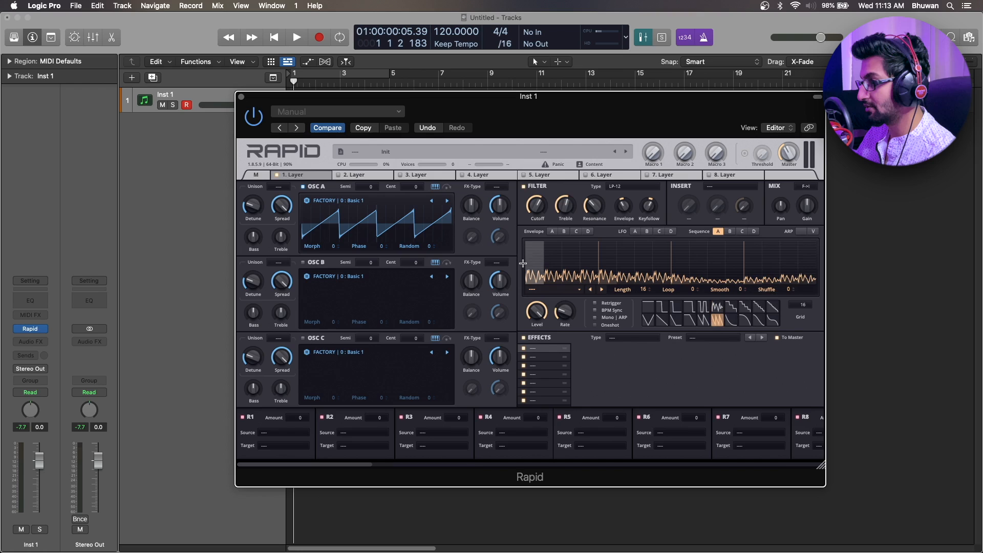
mouse_move(549, 261)
left_mouse_down()
mouse_move(814, 256)
mouse_move(754, 245)
mouse_move(679, 264)
mouse_move(545, 274)
mouse_move(772, 270)
mouse_move(797, 260)
left_mouse_up()
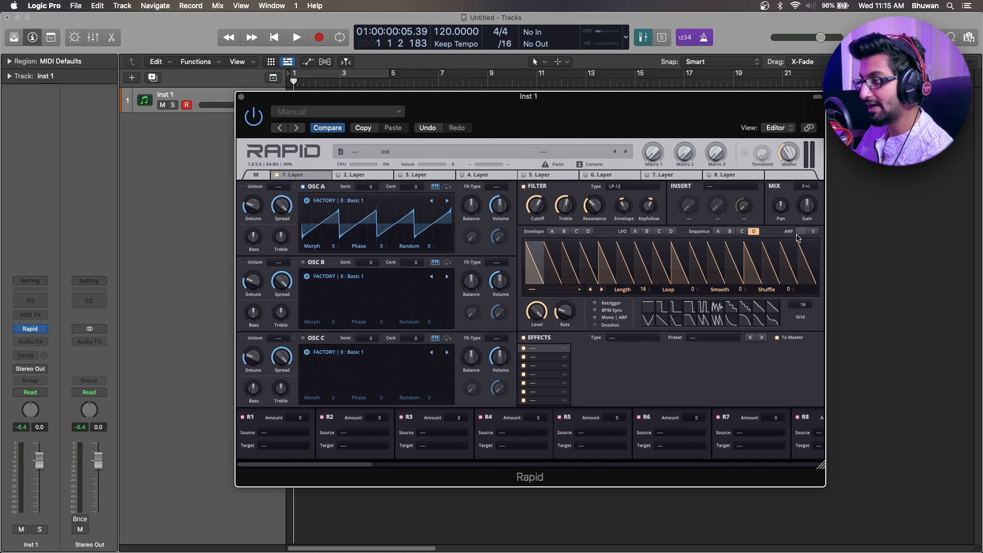
Place notes on steps 1, 3, 6 and 10 of the arpeggiator grid.
left_click(802, 232)
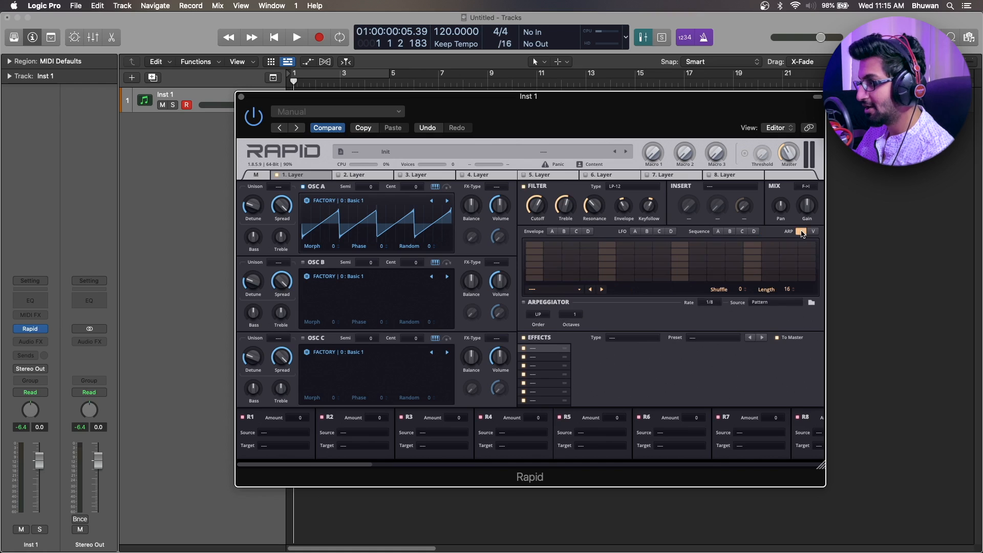
left_click(535, 279)
left_click(571, 265)
left_click(625, 272)
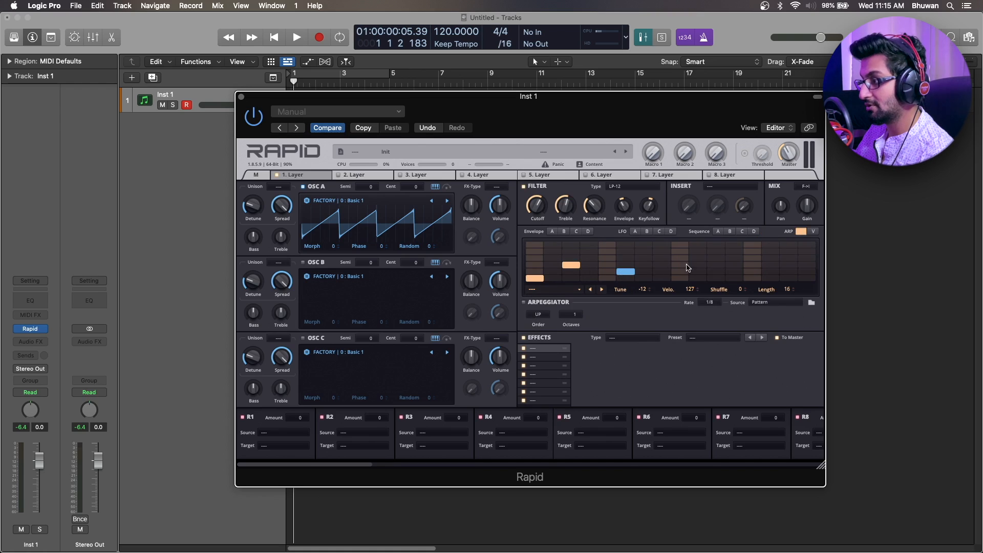
left_click(698, 265)
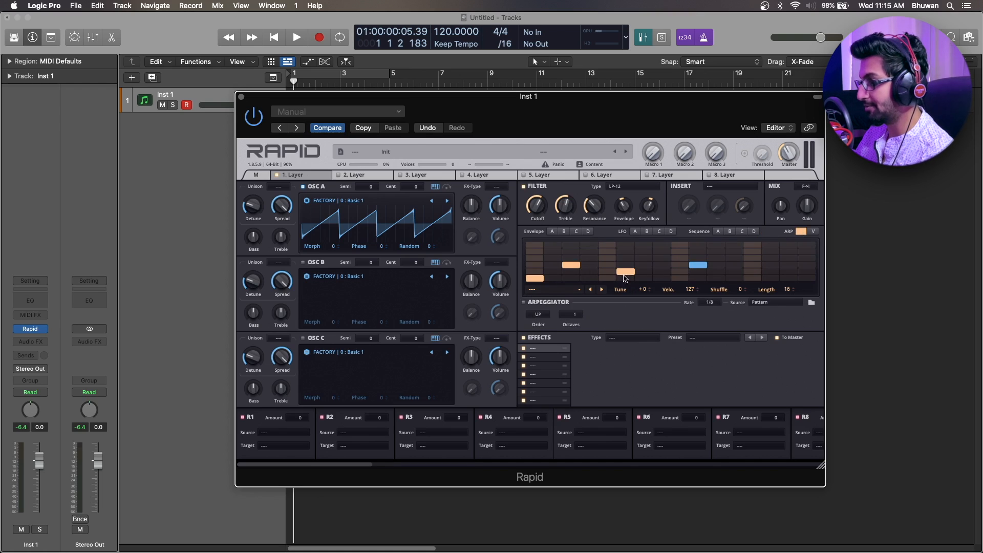
Load the Rhythm 1 arpeggiator preset and compare the sound with the arpeggiator off and on again.
left_click(556, 291)
mouse_move(553, 295)
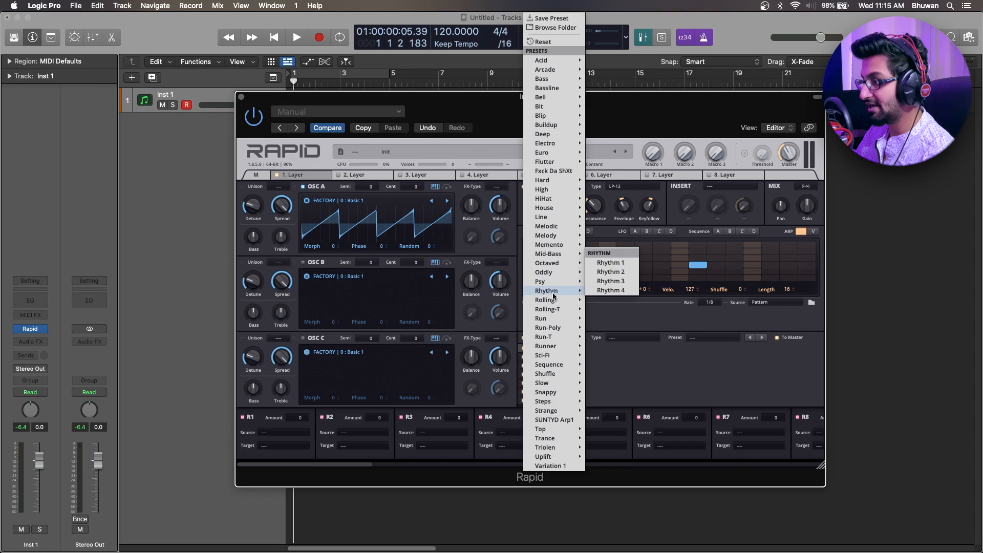
left_click(614, 264)
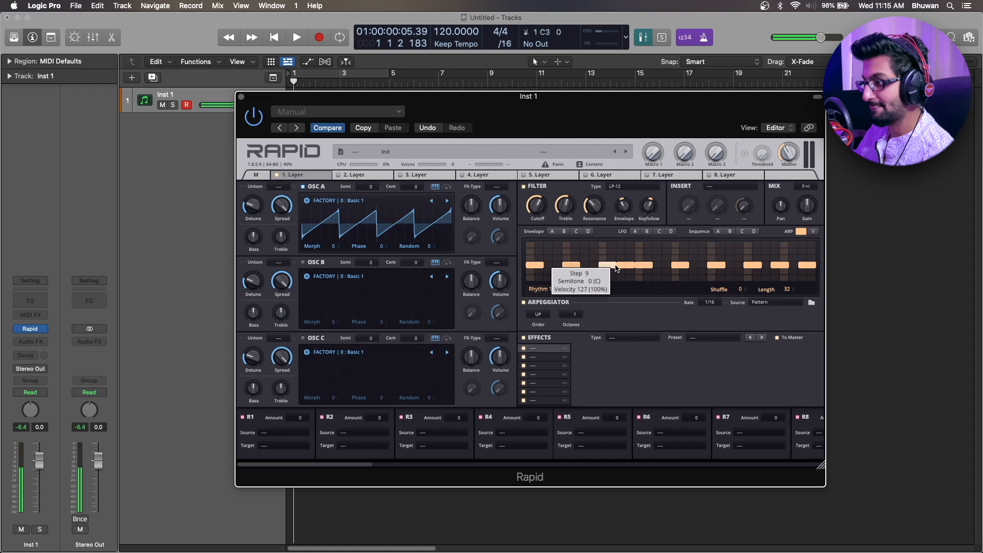
left_click(525, 303)
left_click(525, 303)
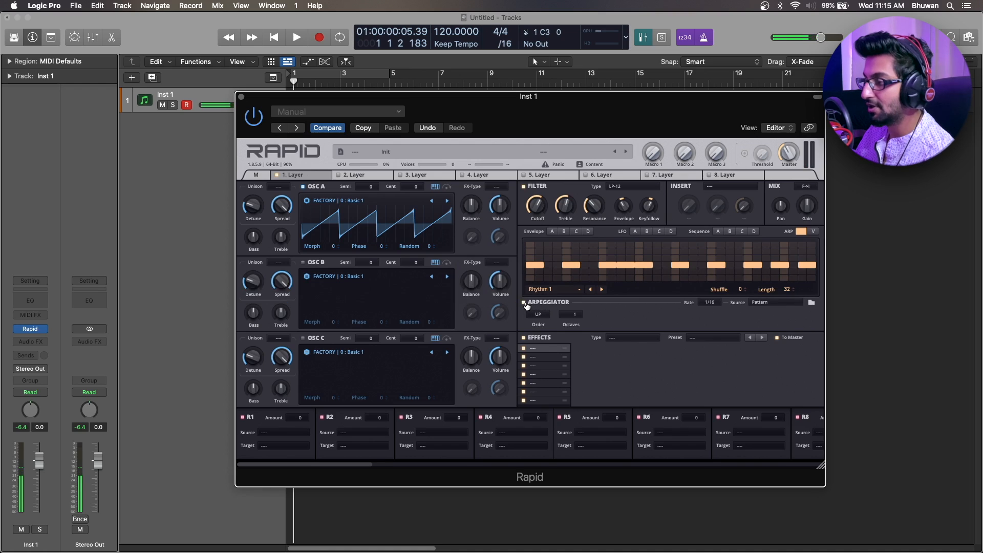
Set the arpeggiator's Octaves to 3 and review its playing order, rate and source options.
left_click(538, 314)
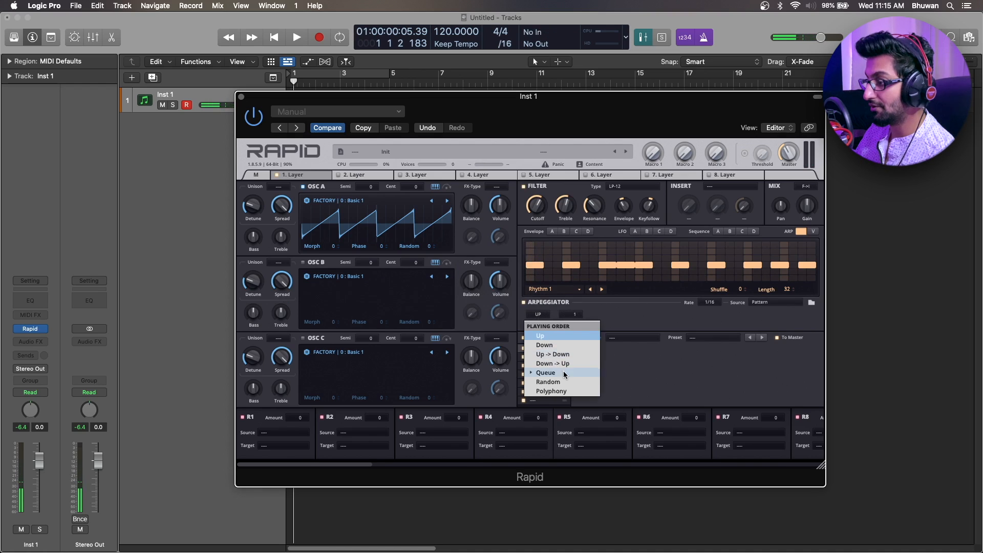
left_click(638, 314)
left_click_drag(576, 314, 576, 314)
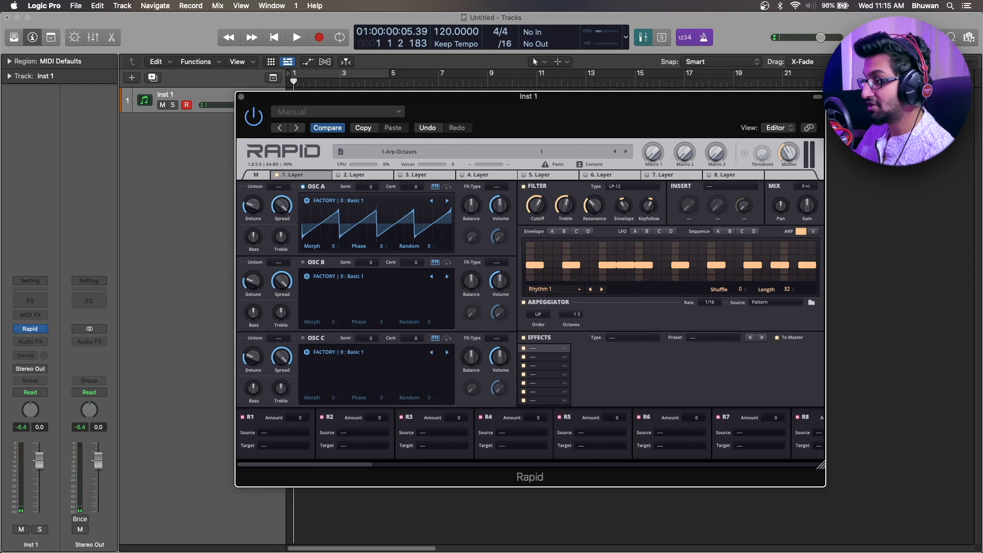
left_click(716, 303)
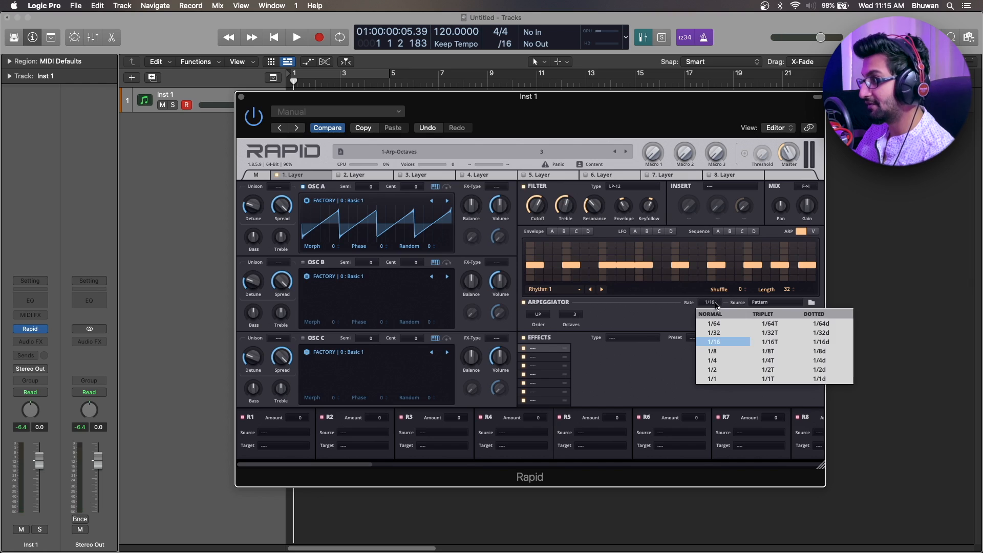
left_click(760, 303)
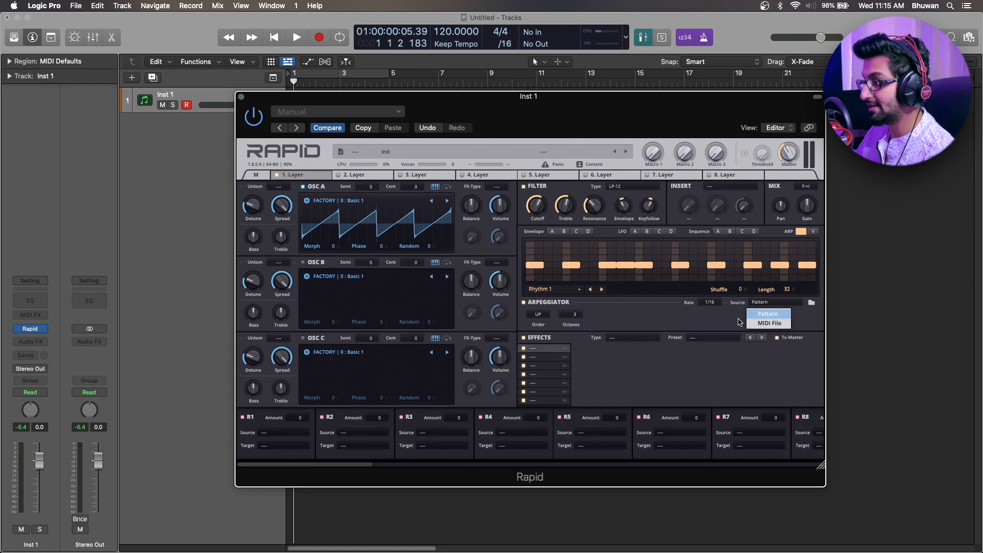
left_click(714, 320)
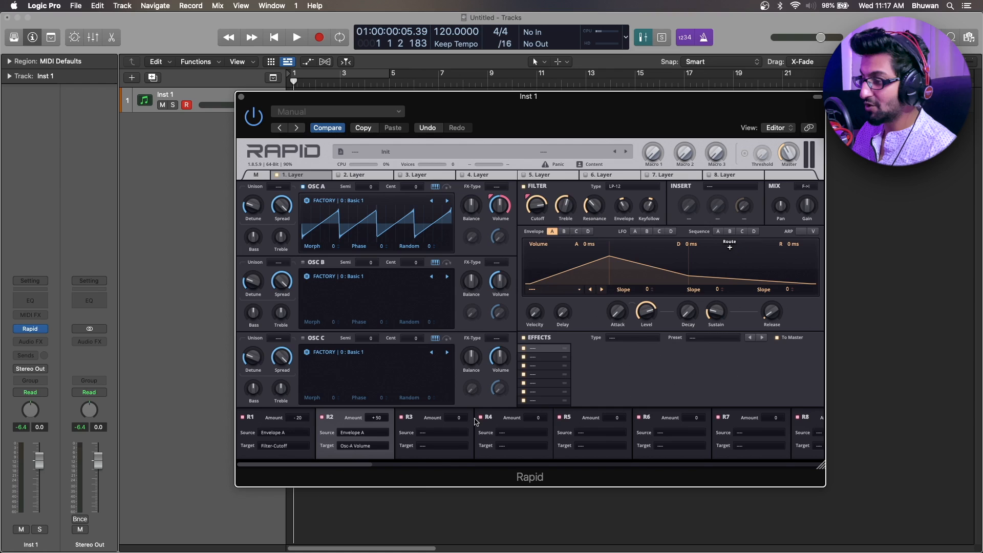
Set modulation route R1's Amount to +16 and review the routing slots with their available sources and targets.
left_click_drag(352, 464, 861, 445)
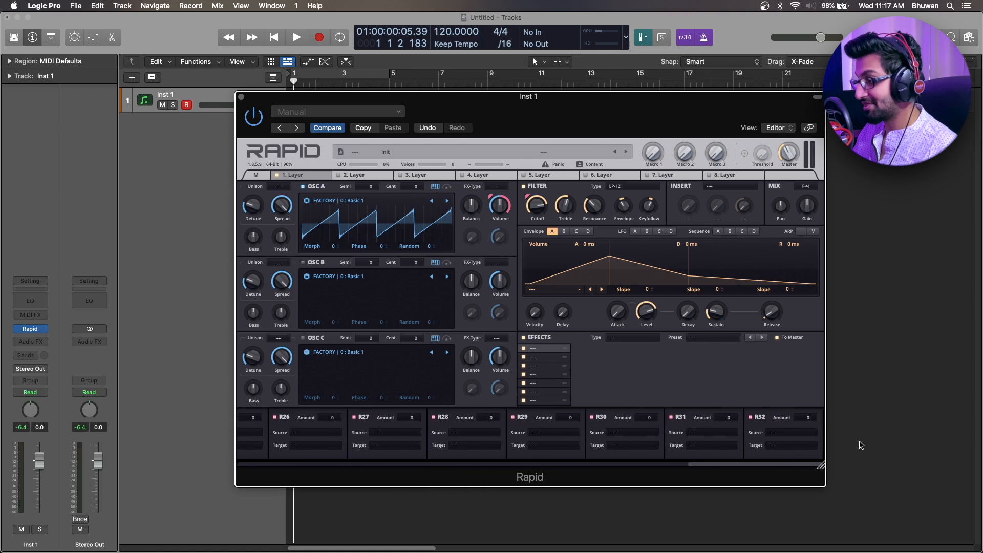
scroll(792, 451, "left", 15)
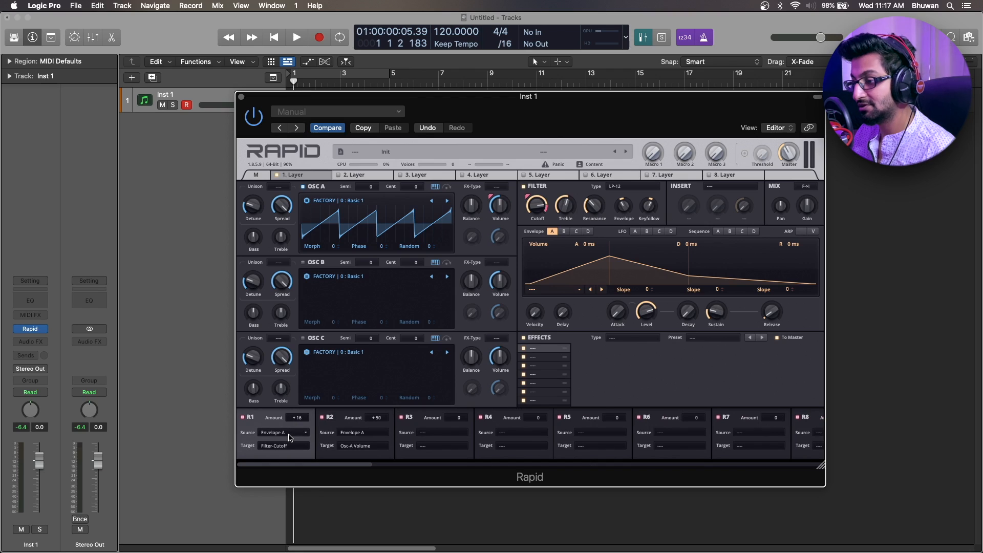
left_click(289, 437)
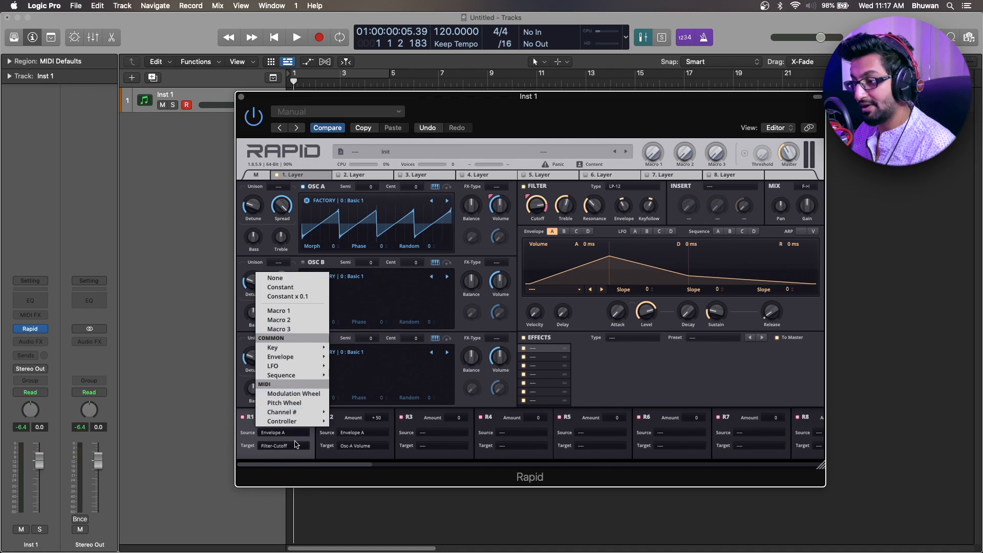
left_click(295, 445)
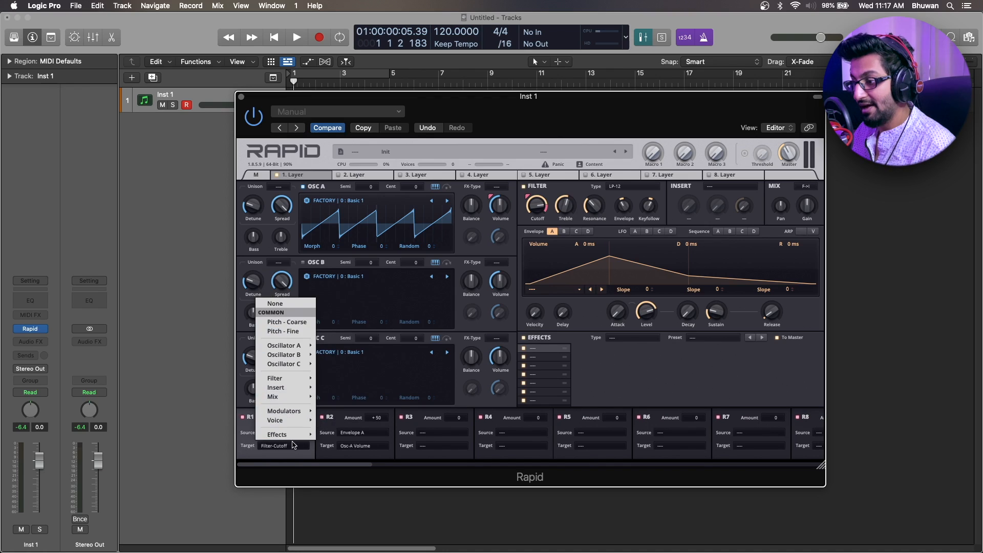
left_click(421, 464)
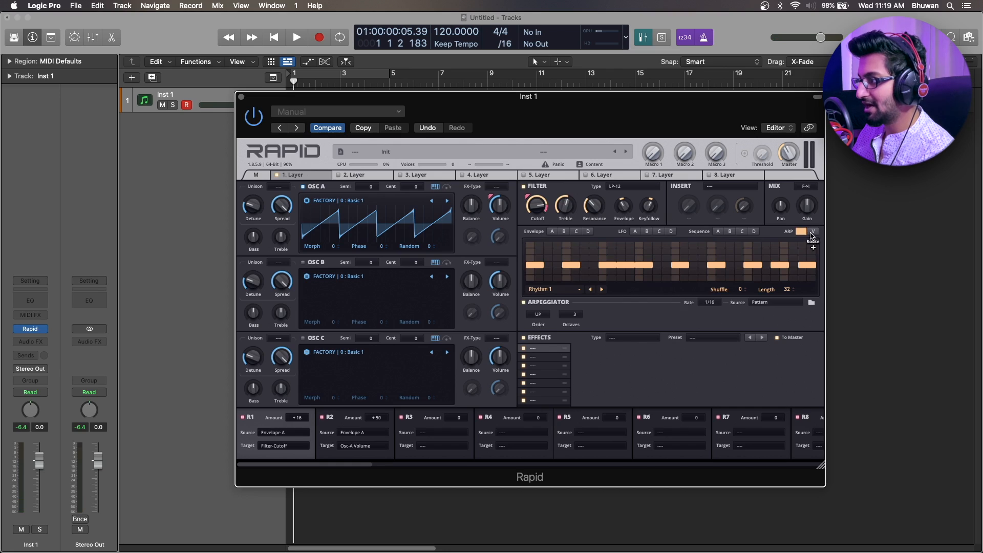
Enable Glide Always in the voicing settings and try raising and lowering the Glide Time.
left_click(812, 231)
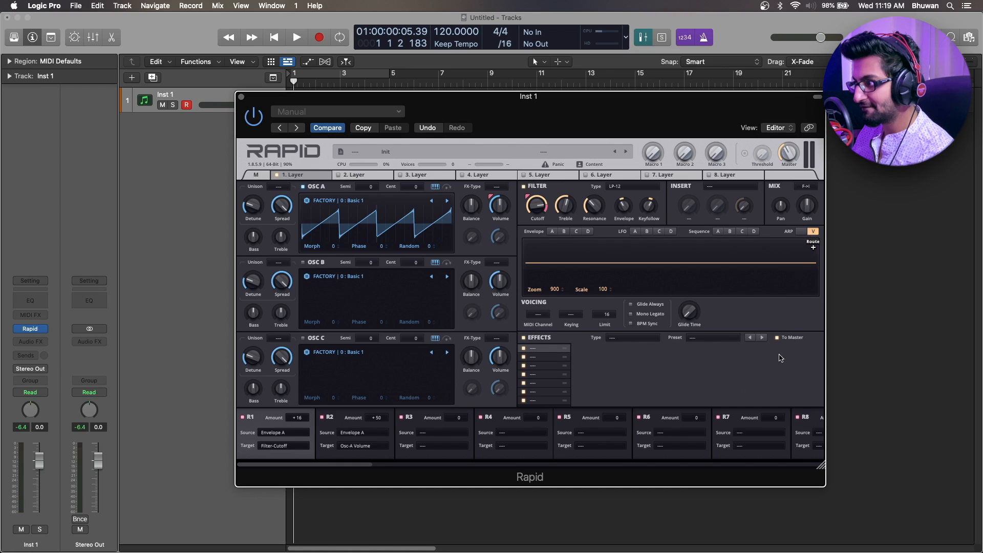
left_click(630, 305)
left_click_drag(689, 310, 689, 305)
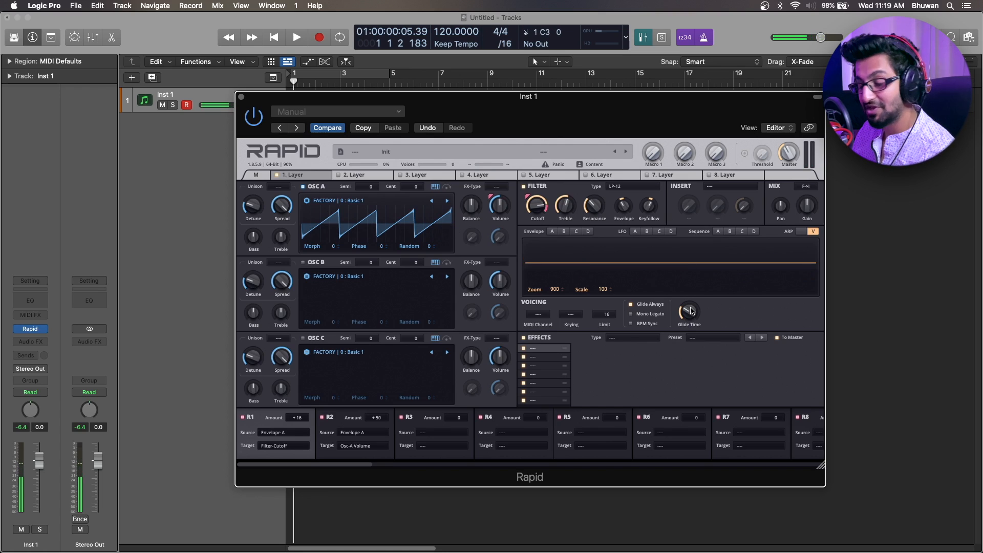
left_click_drag(691, 311, 688, 348)
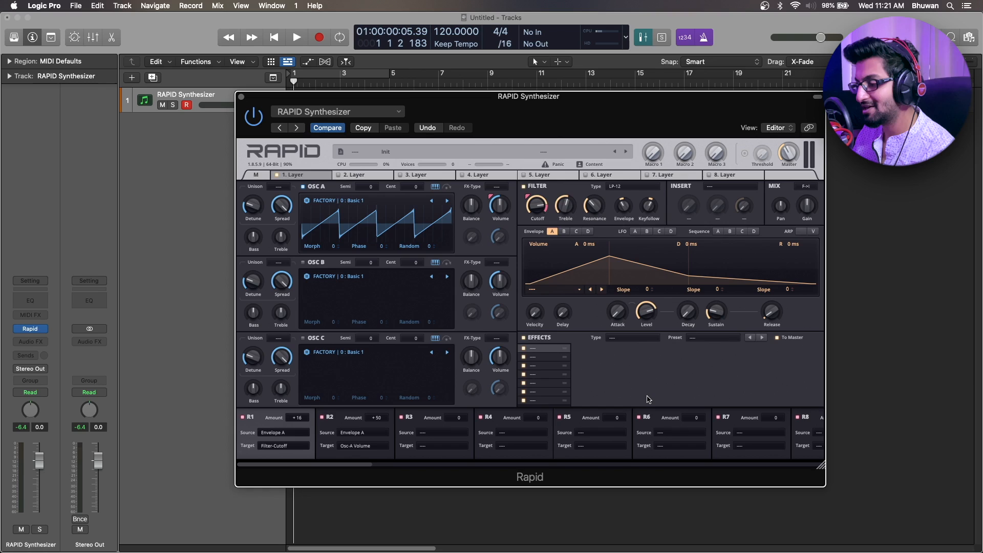
Load Reverb into the first effects slot and review its Size options, keeping Solar.
left_click(642, 339)
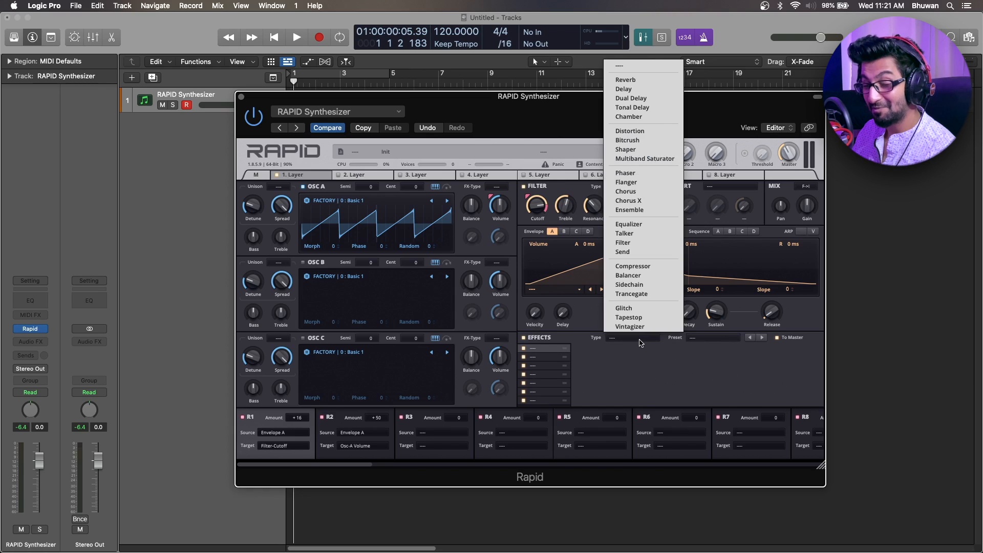
left_click(636, 80)
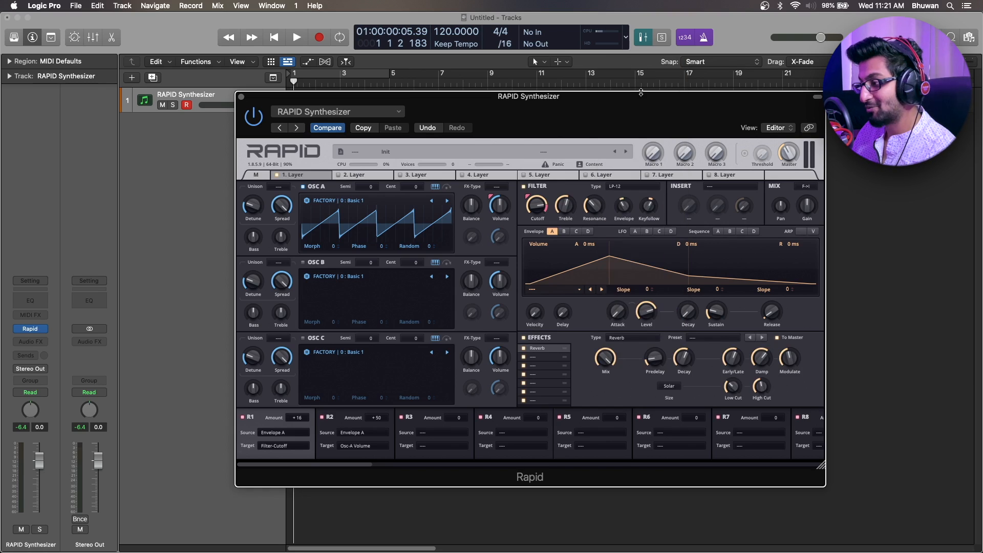
left_click(676, 389)
left_click(676, 462)
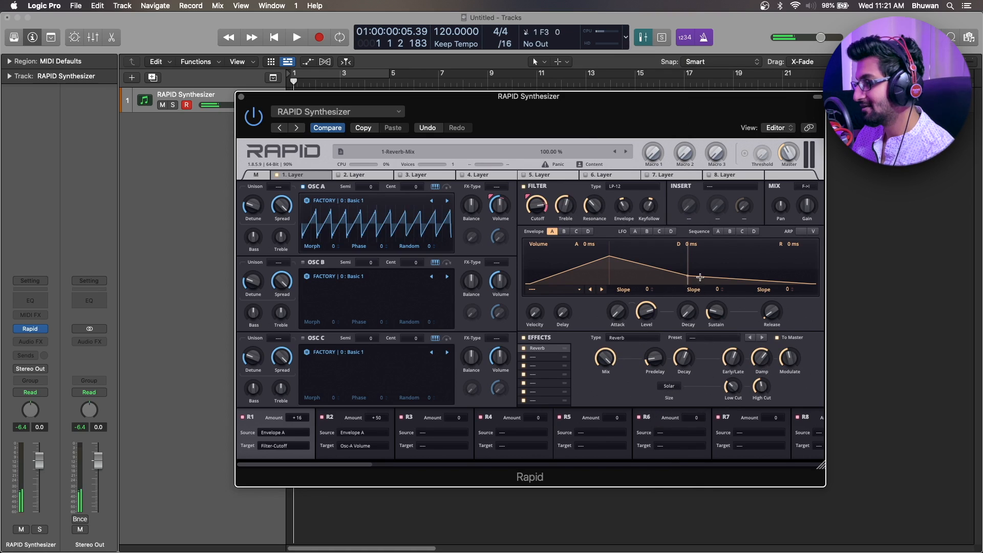
Reset the arpeggiator pattern to its defaults and show Envelope B.
left_click(801, 231)
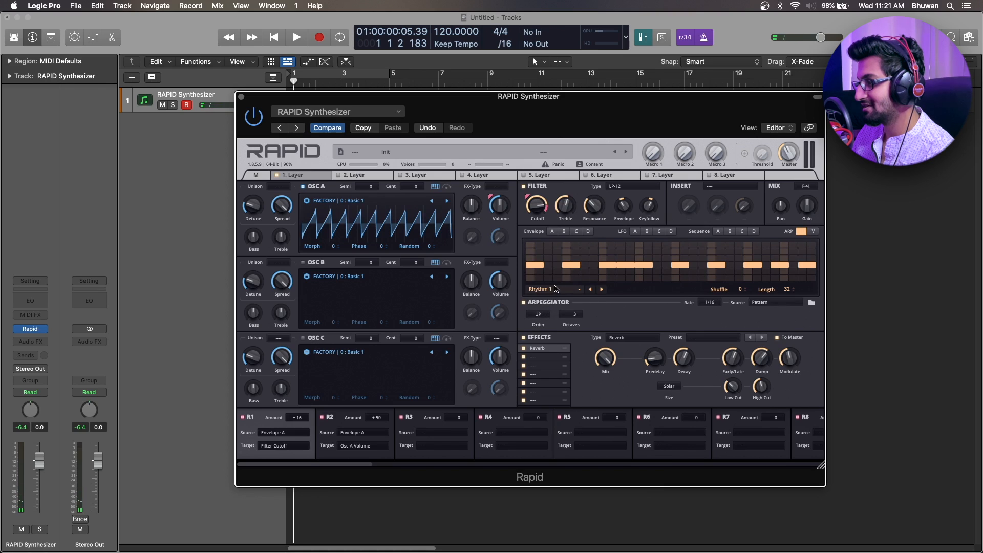
left_click(556, 290)
left_click(535, 50)
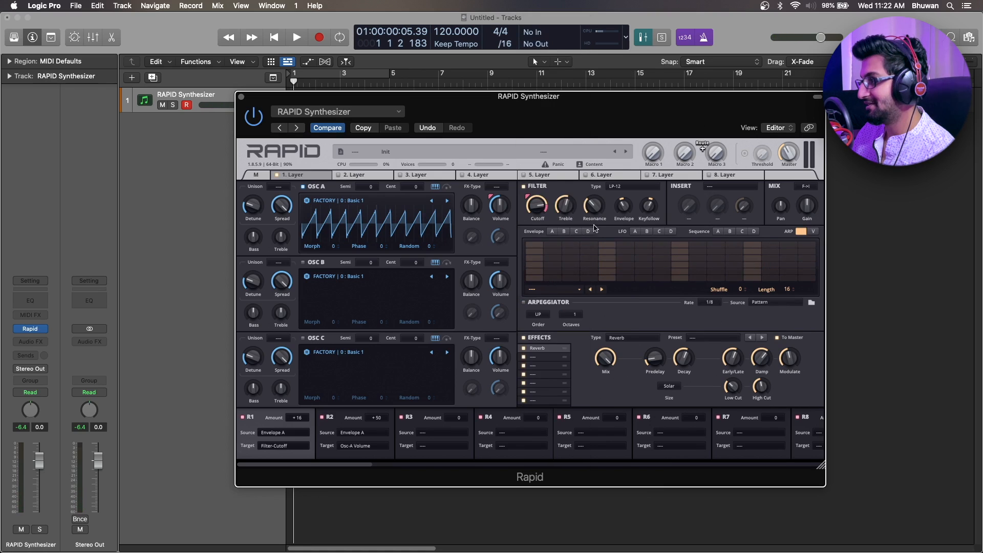
left_click(564, 231)
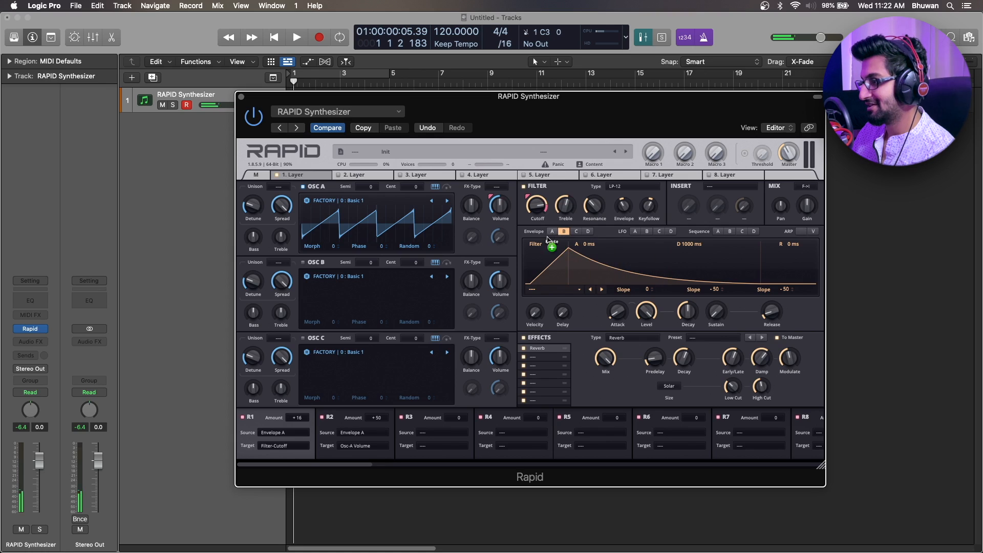
Set OSC A's Unison to 8 voices, lower its Detune to minimum and set its Spread to 87.20%.
left_click(278, 186)
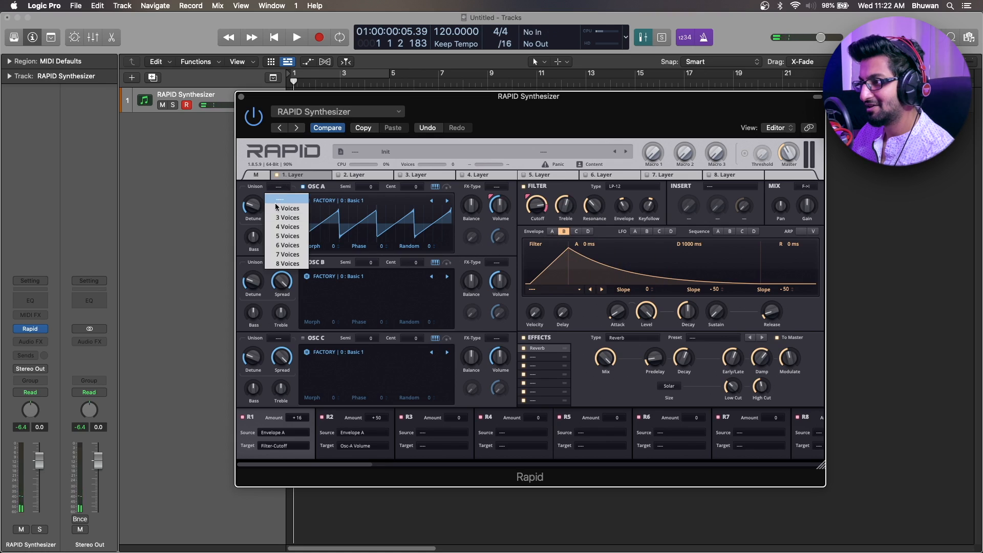
left_click(286, 261)
left_click_drag(252, 206, 281, 211)
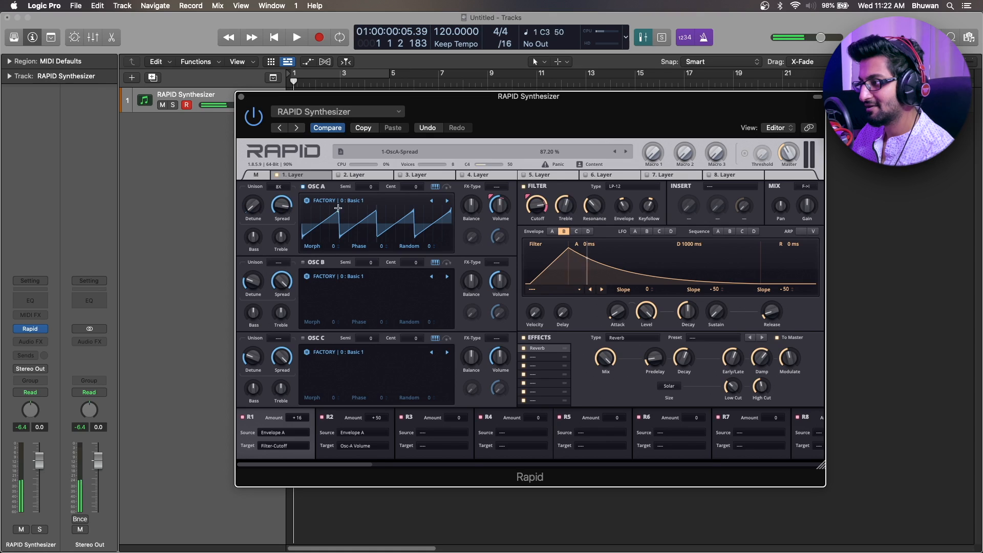
Show Envelope A and clear the source and target assignments of modulation routes R1 and R2.
left_click(552, 231)
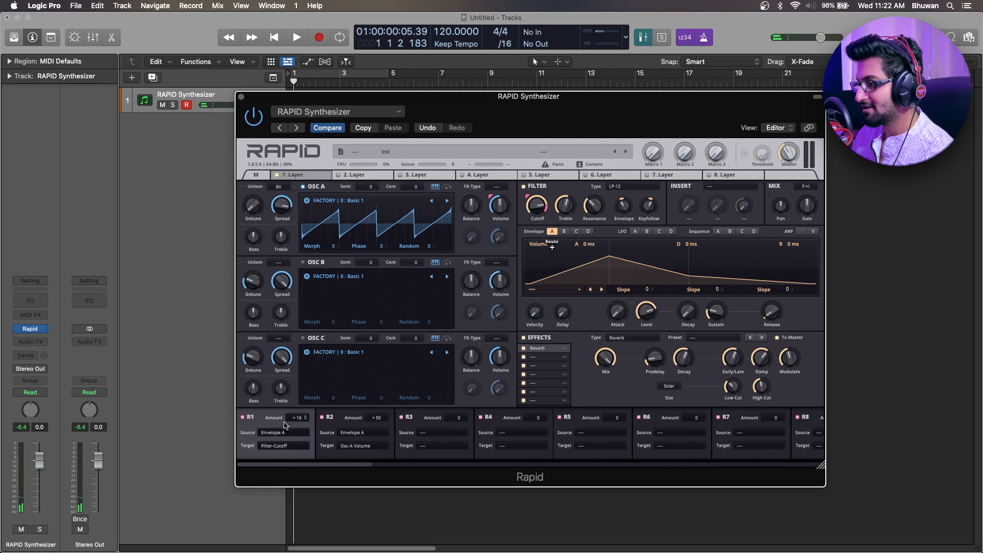
left_click(304, 435)
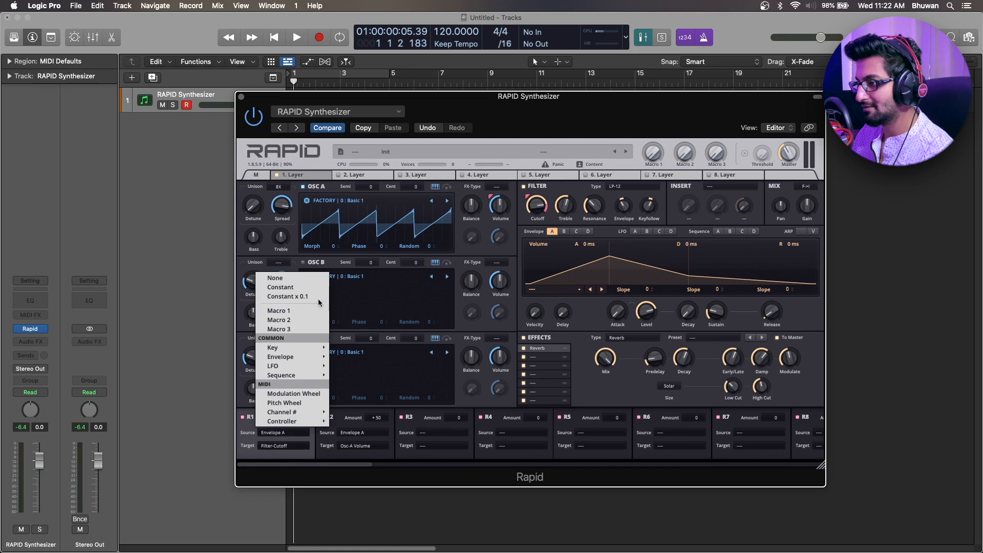
left_click(287, 286)
Adjust the filter's Cutoff, Treble and Resonance, set its Envelope and Keyfollow amounts to 0, and show Envelope B.
left_click_drag(537, 206, 604, 210)
double_click(623, 206)
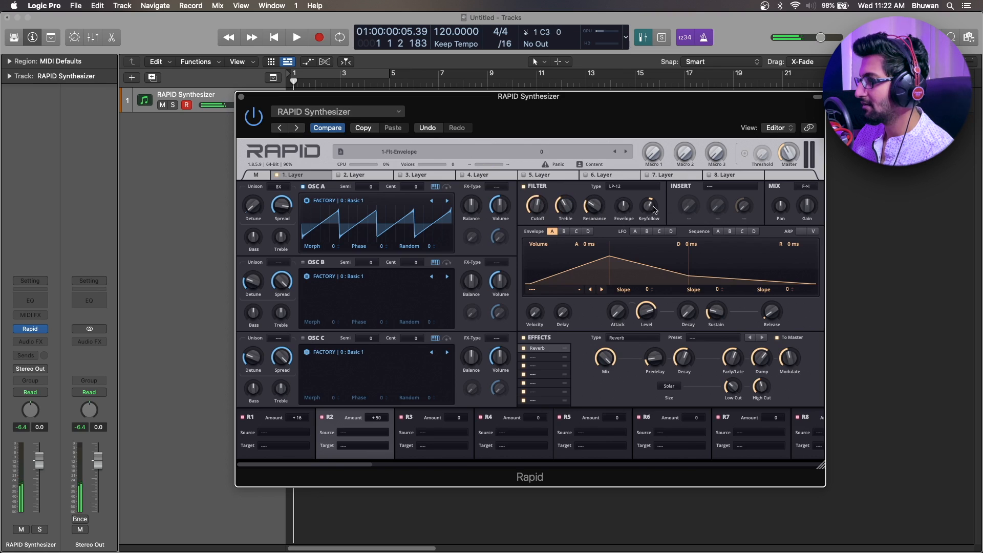
left_click(646, 208)
double_click(647, 208)
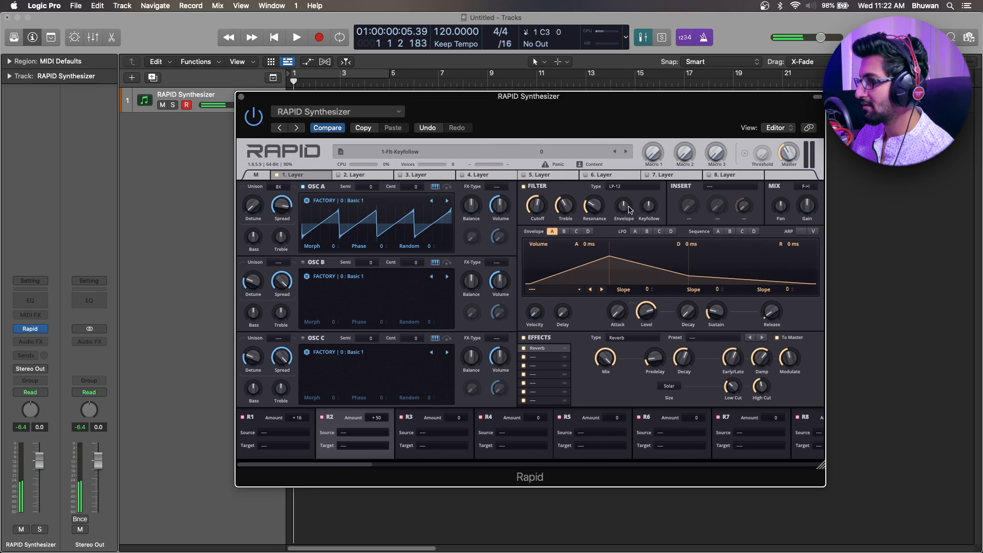
left_click(563, 232)
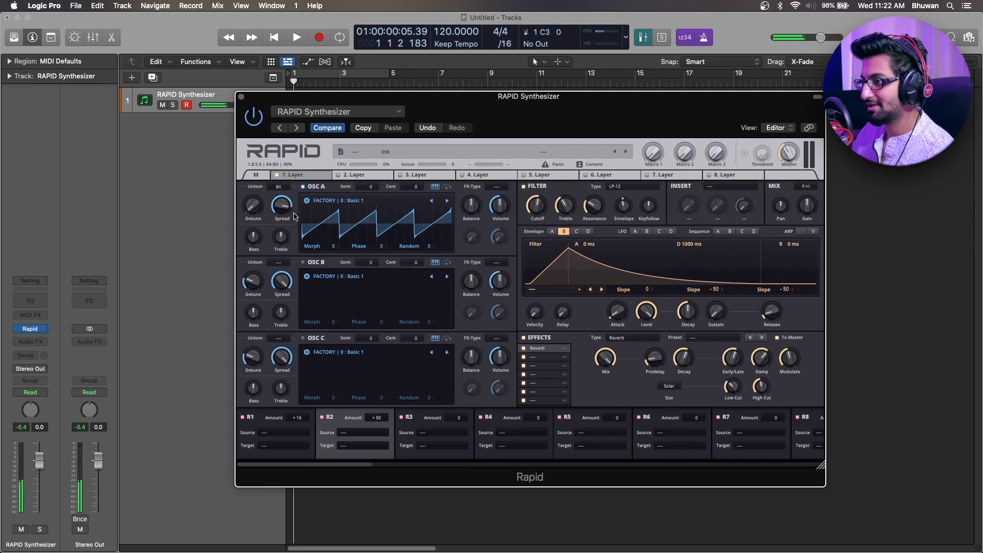
Set OSC A's Morph to 255 and raise its Detune slightly.
left_click_drag(328, 248, 328, 118)
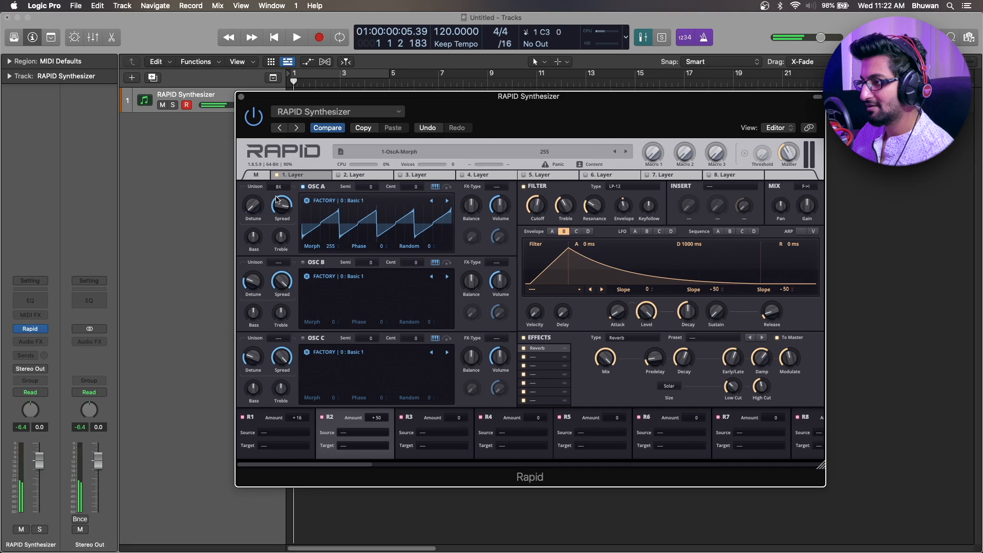
left_click_drag(252, 205, 252, 187)
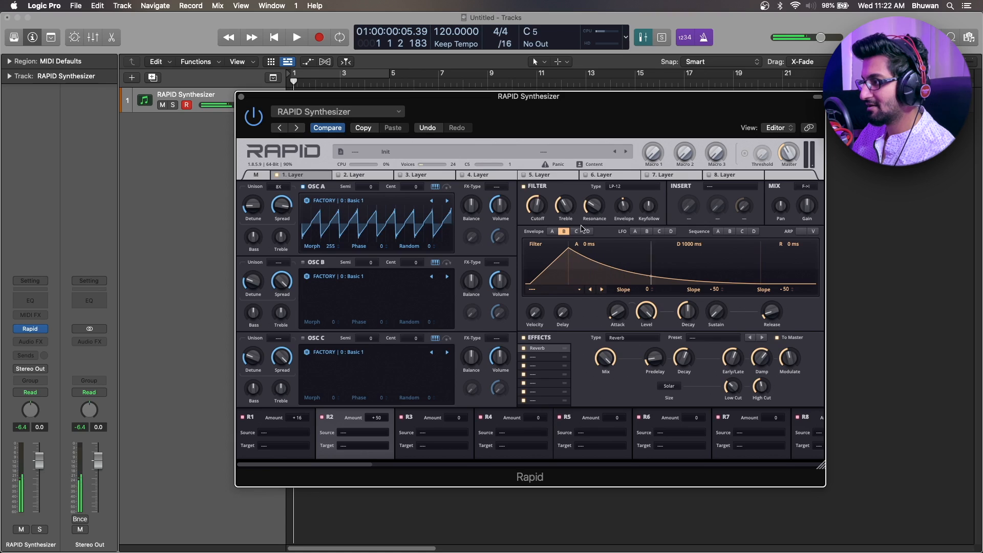
Set Envelope A's Release to 462 ms and its Sustain level to 66.86%.
left_click(552, 231)
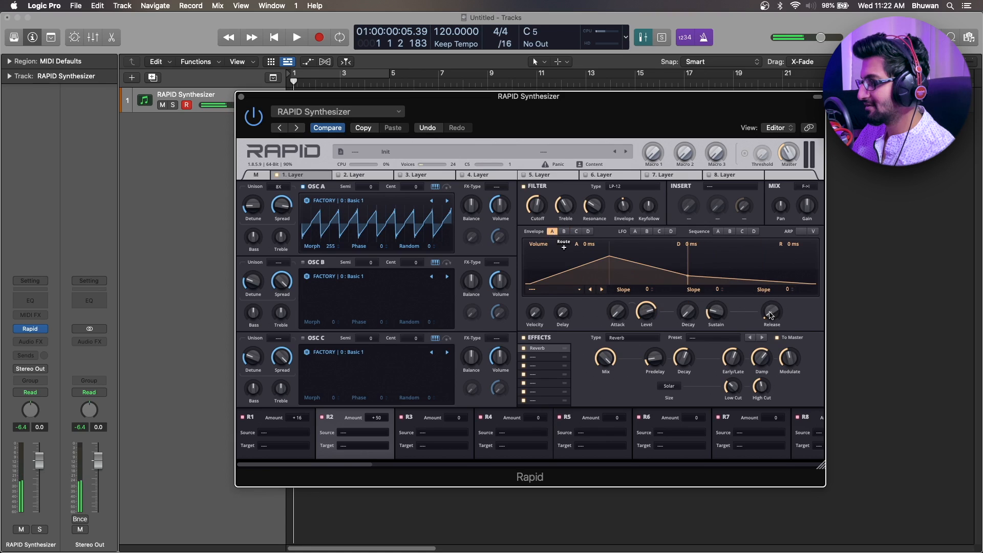
left_click_drag(771, 312, 772, 279)
left_click_drag(705, 319, 705, 292)
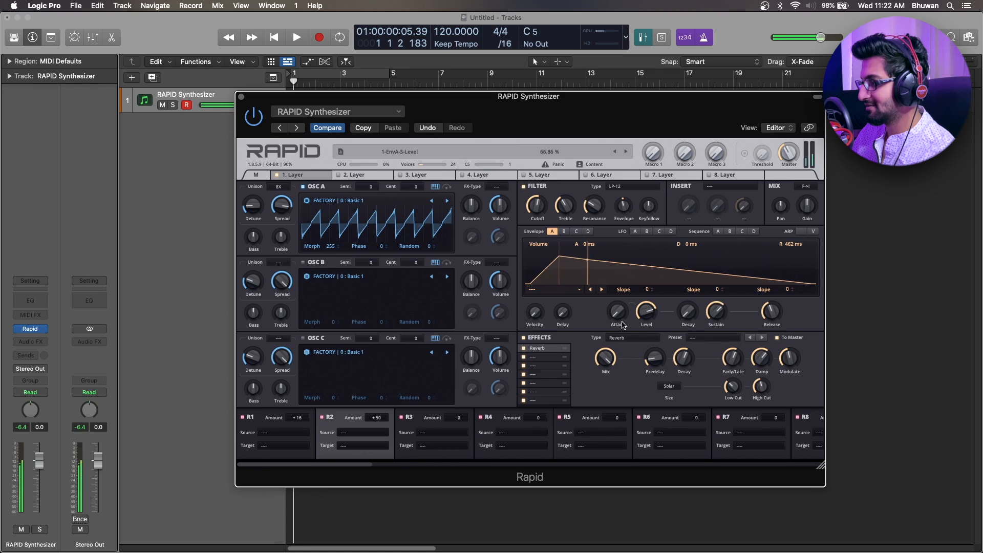
Lower the master volume to 25.37% and reduce Envelope A's Level slightly.
left_click_drag(790, 153, 790, 168)
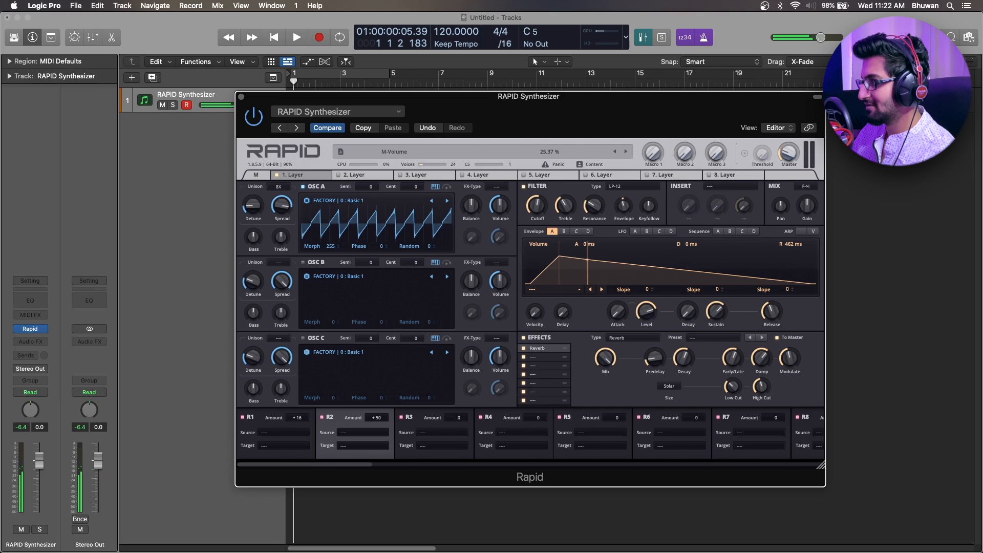
left_click_drag(647, 314, 646, 320)
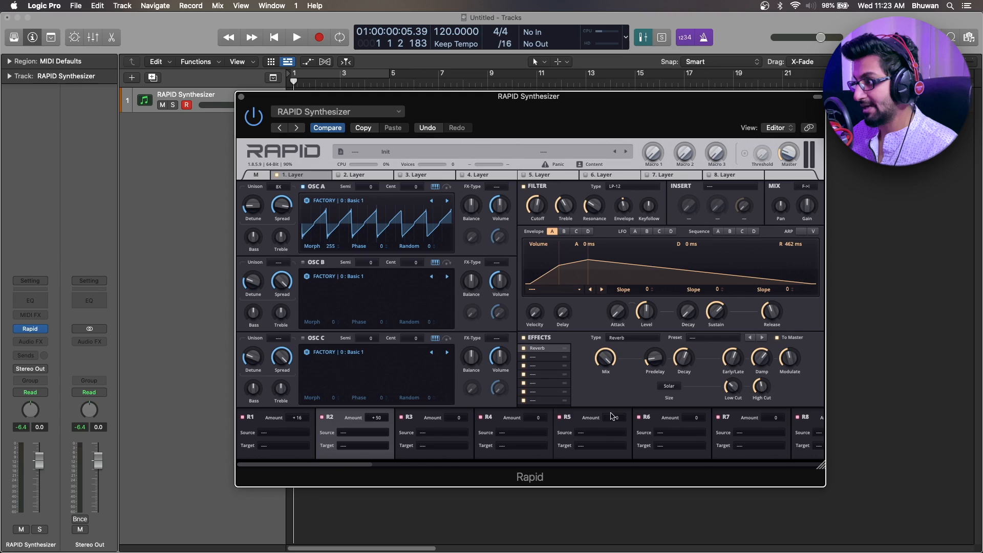
Review the preset categories available for the Reverb effect without loading one.
left_click(724, 339)
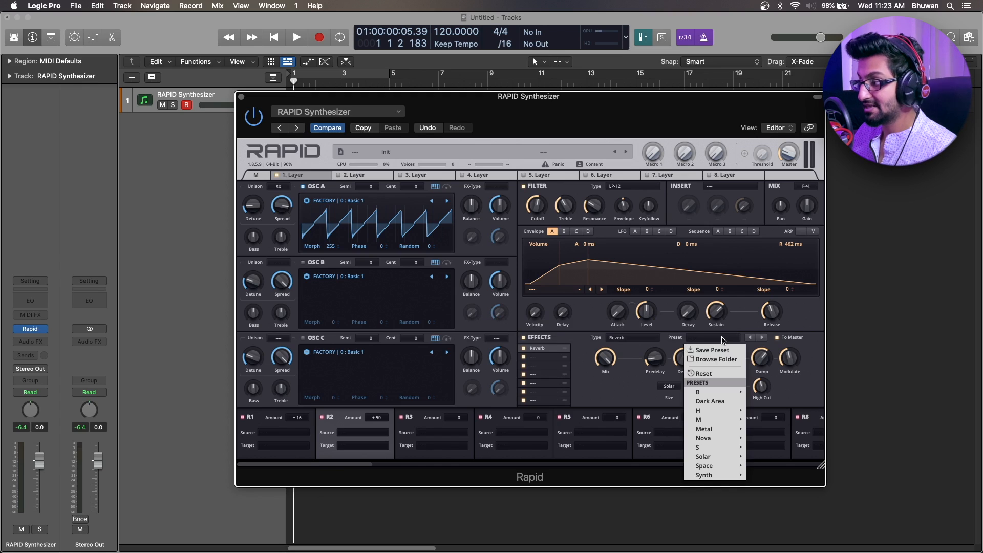
left_click(608, 398)
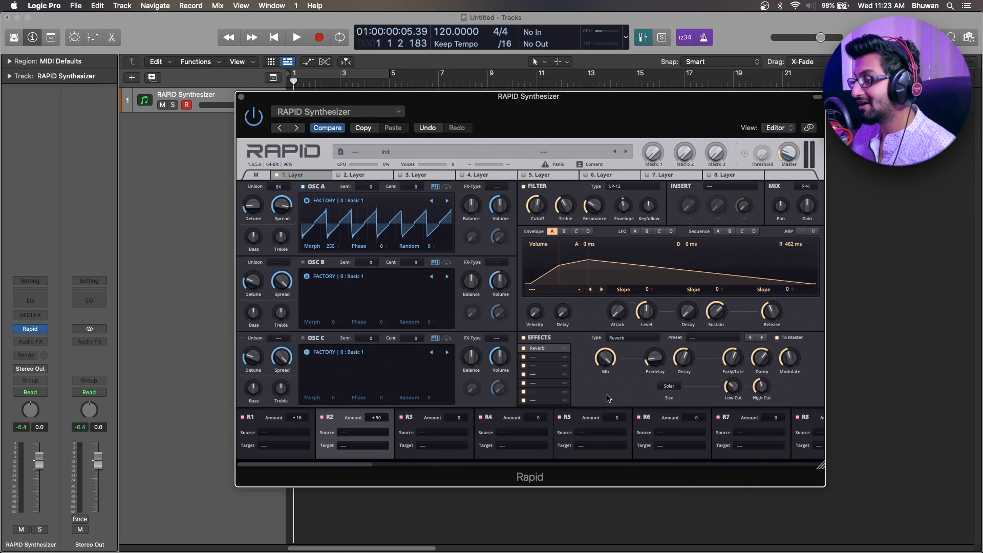
left_click(730, 342)
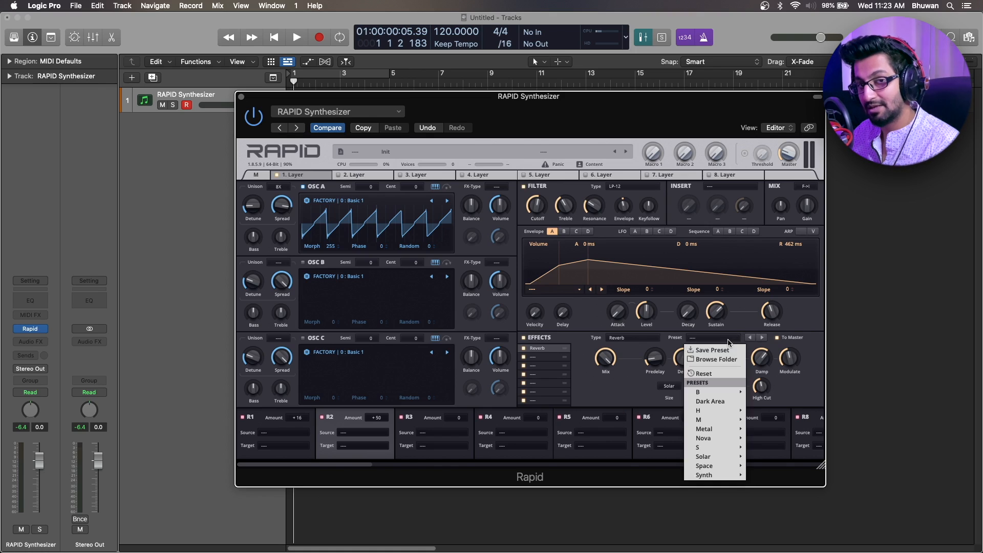
left_click(614, 402)
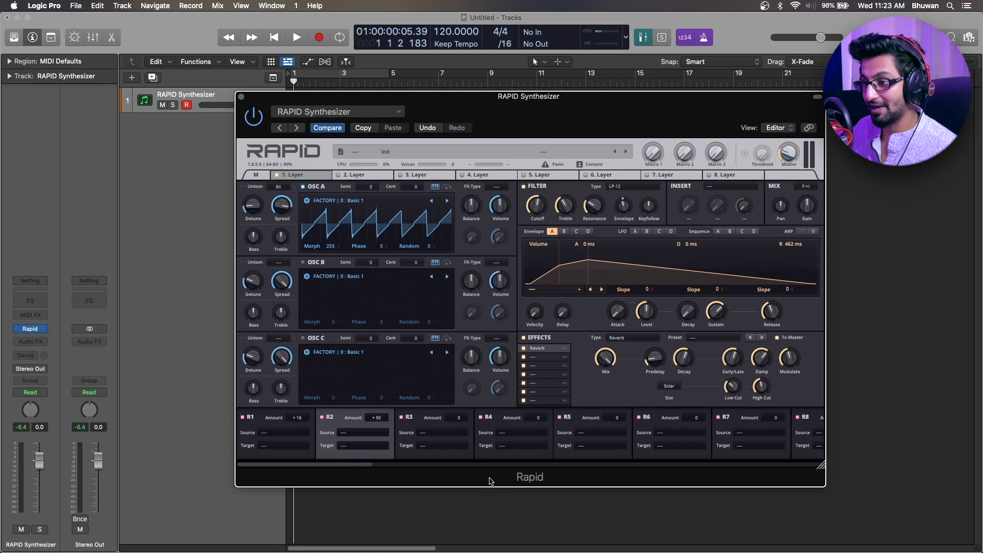
Insert the stereo version of Parawave Audio's Rapid FX as an audio effect on the RAPID Synthesizer track.
left_click(45, 341)
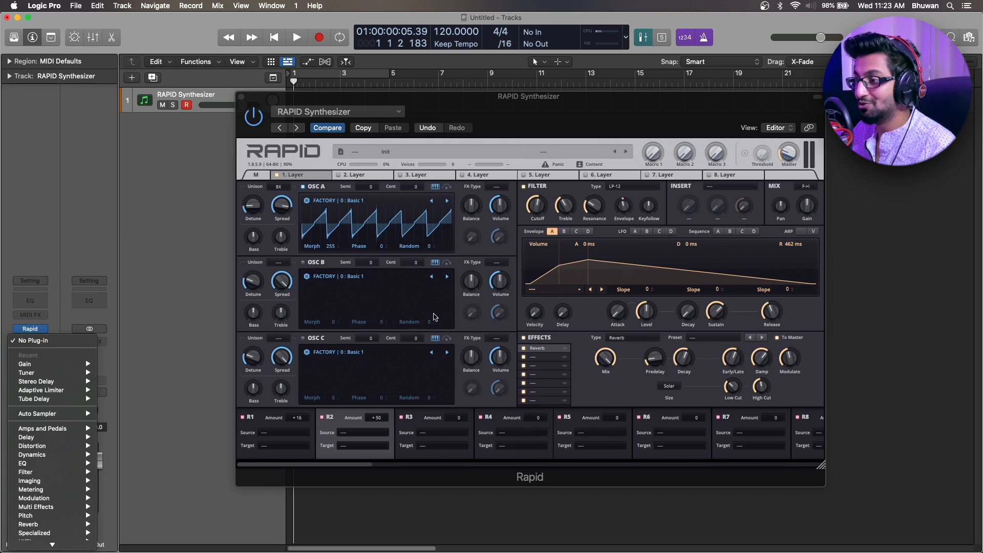
mouse_move(47, 544)
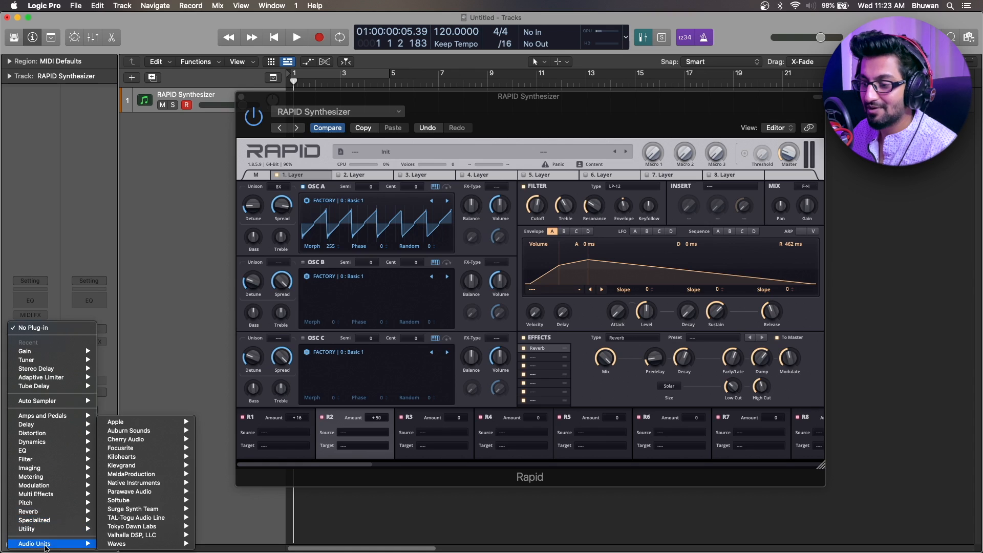
mouse_move(138, 492)
mouse_move(213, 492)
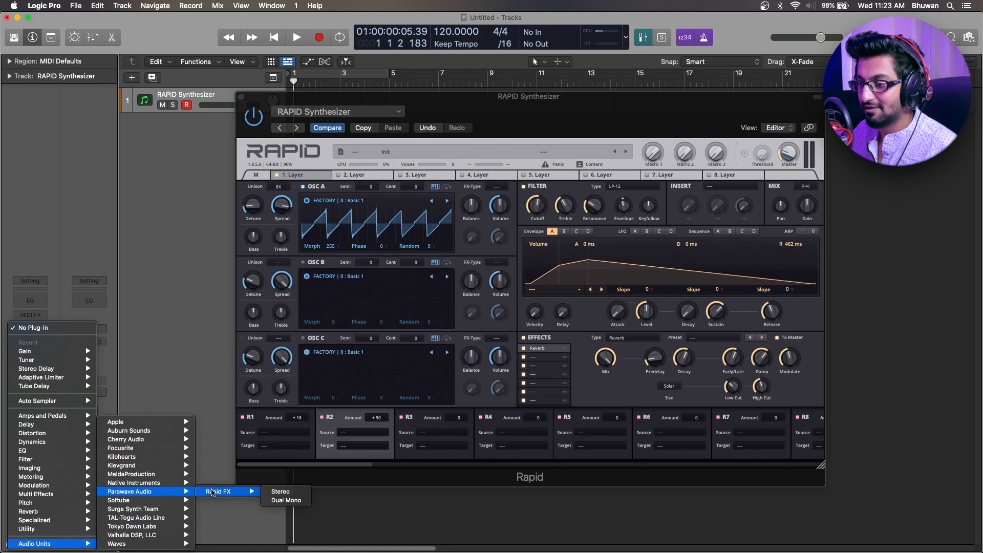
left_click(301, 493)
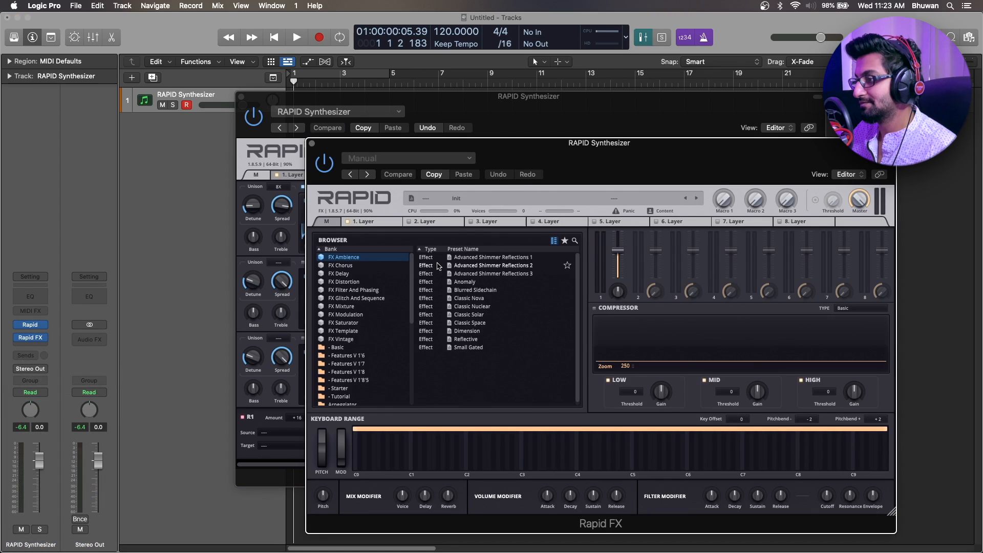
View the first layer's controls in Rapid FX and close the plug-in window.
left_click(371, 223)
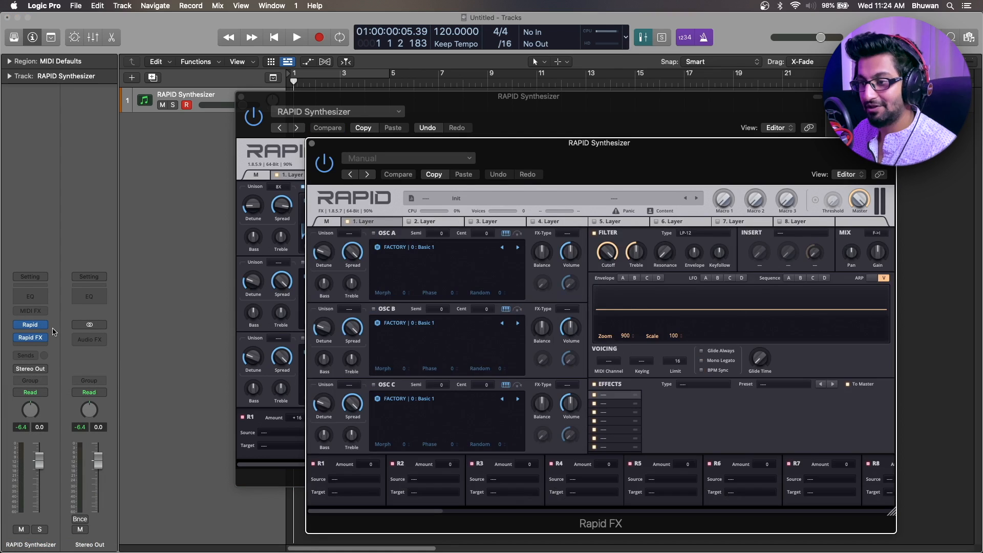
mouse_move(46, 326)
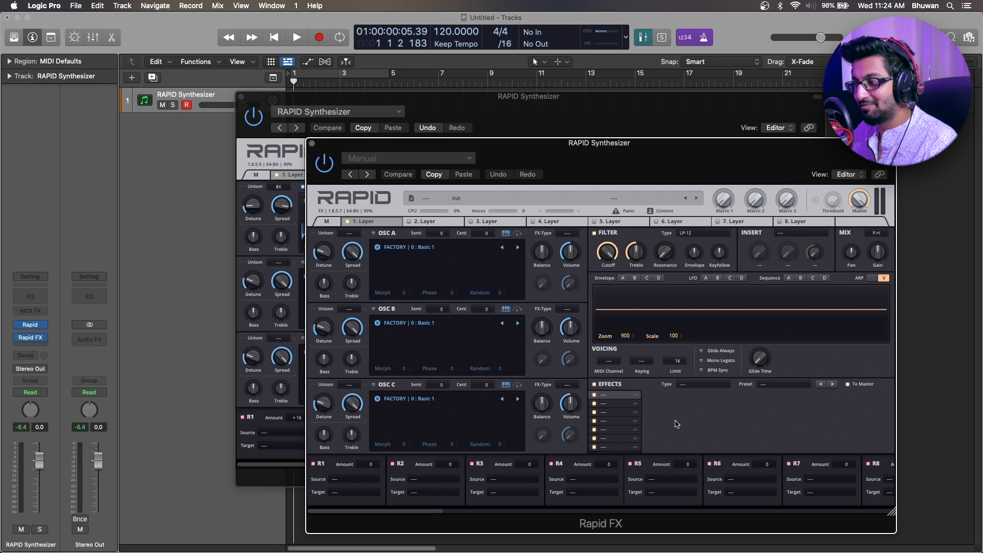
left_click(311, 144)
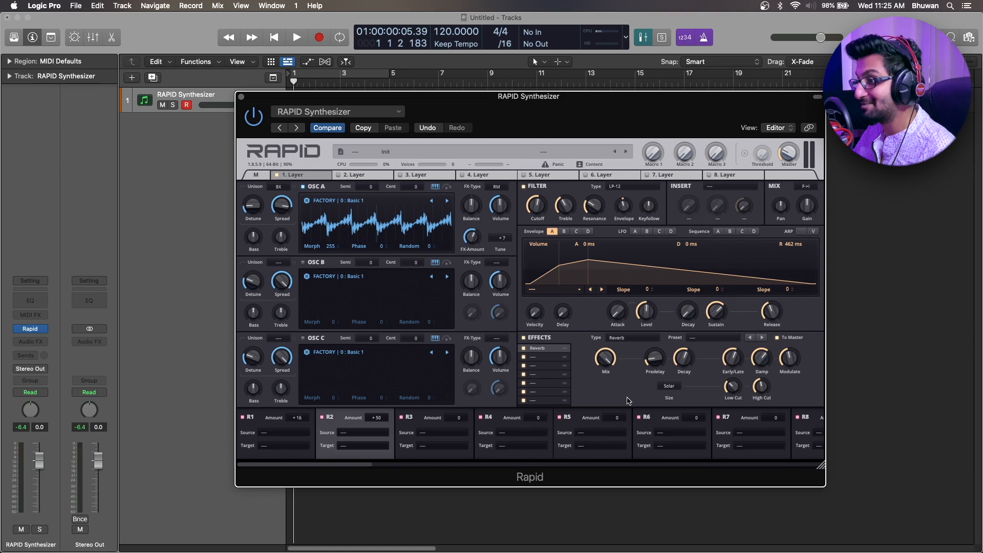
View the preset browser on Rapid's master page and return to Layer 1.
left_click(262, 176)
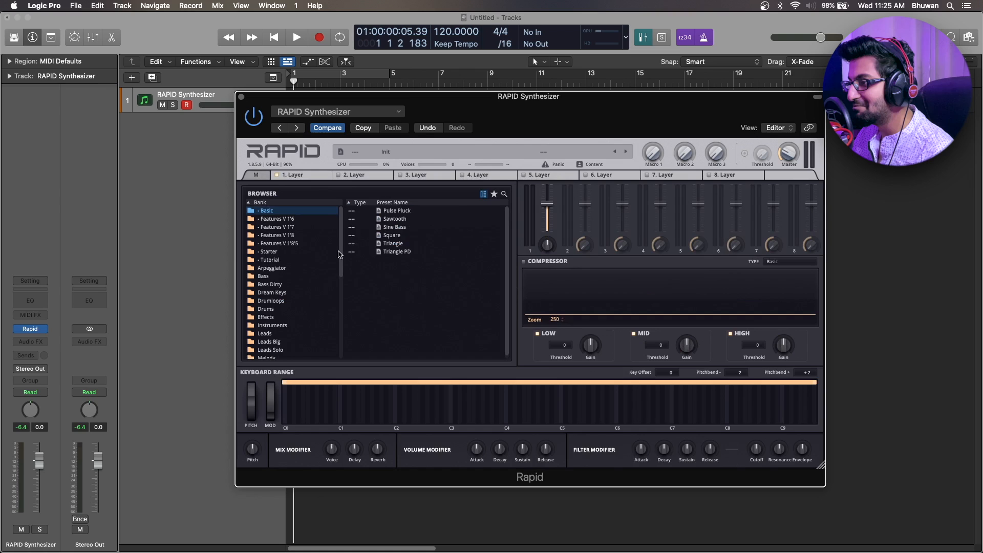
left_click(310, 174)
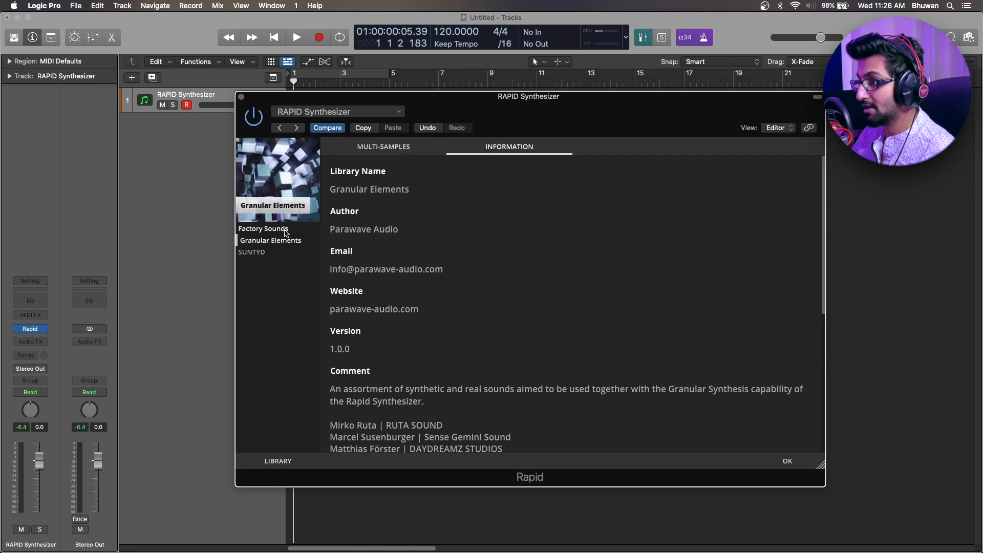
Browse the Factory Sounds multi-samples and load the Guitar Db multi-sample from the user library into OSC A.
left_click(266, 229)
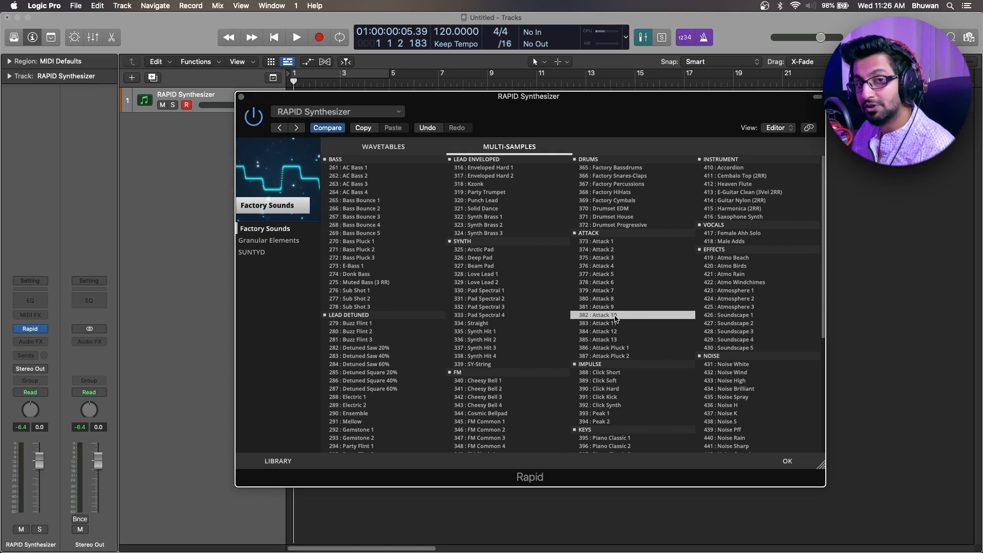
scroll(616, 319, "down", 3)
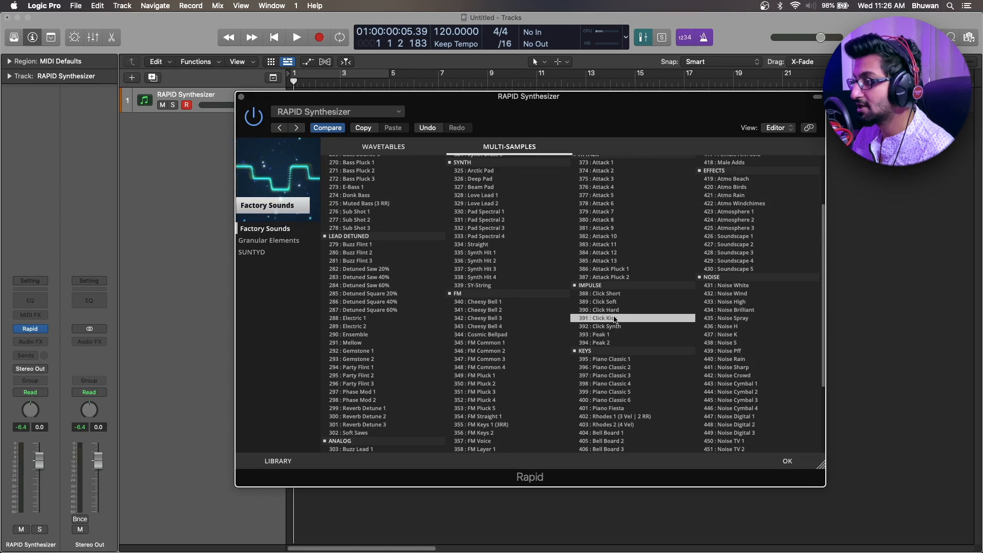
left_click(276, 256)
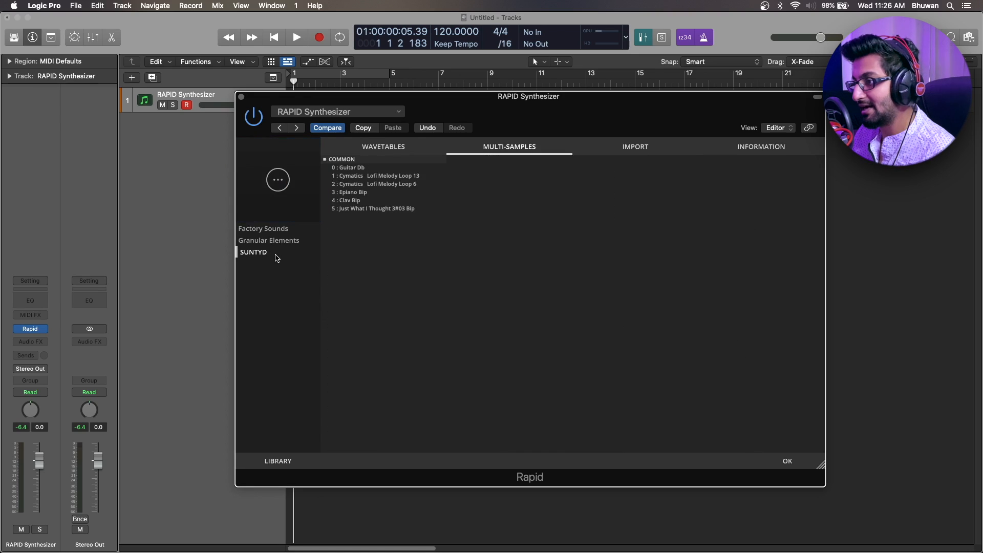
double_click(347, 173)
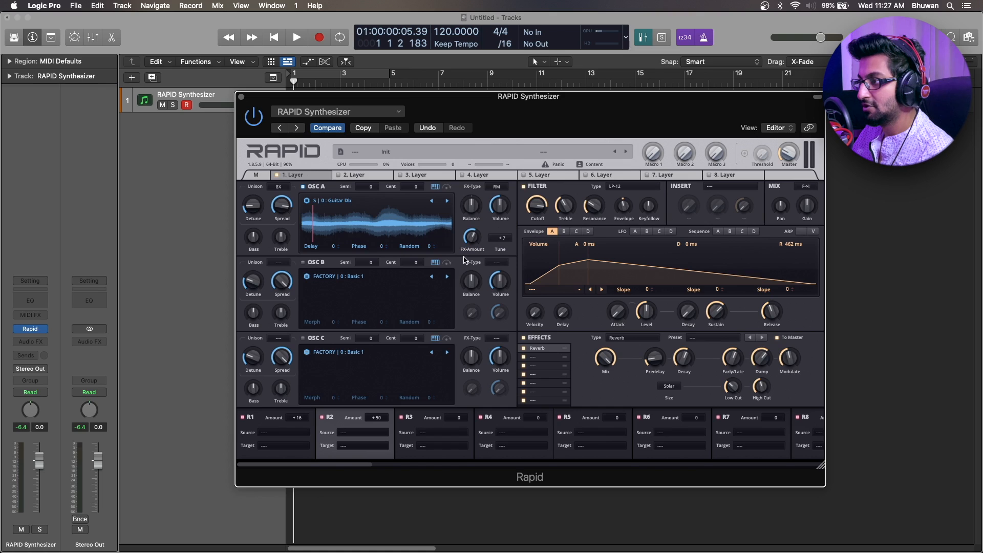
Switch OSC A's FX-Type to Granular Synthesis and set its Grains to 62.
left_click(501, 187)
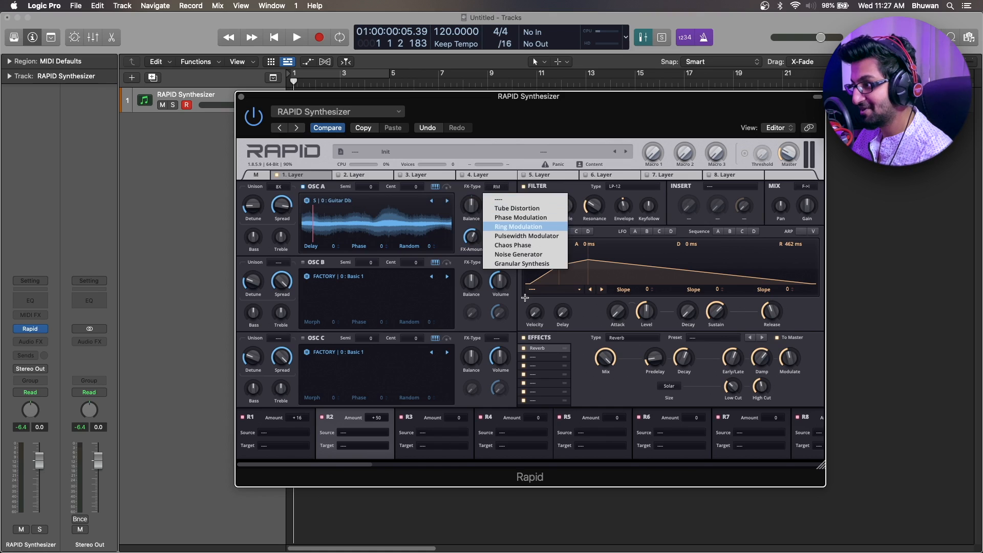
left_click(522, 264)
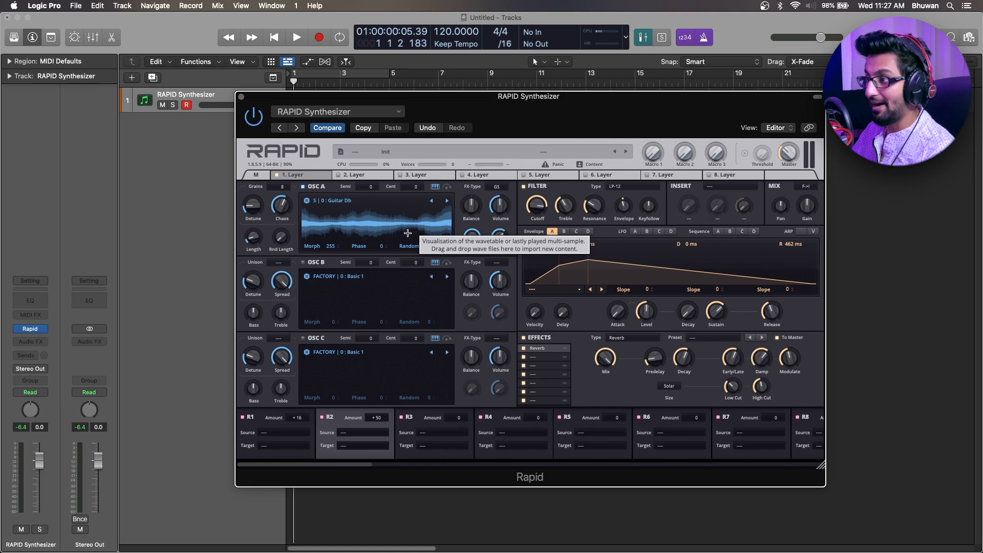
left_click_drag(254, 208, 284, 186)
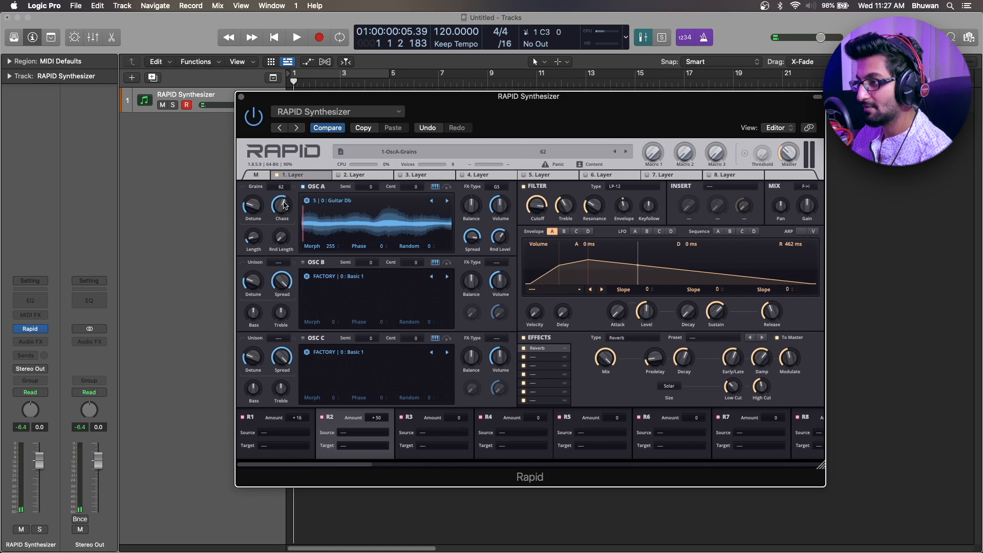
Raise OSC A's grain Length and Rnd Length and set its Detune to 3.70 semitones.
left_click_drag(252, 237, 253, 204)
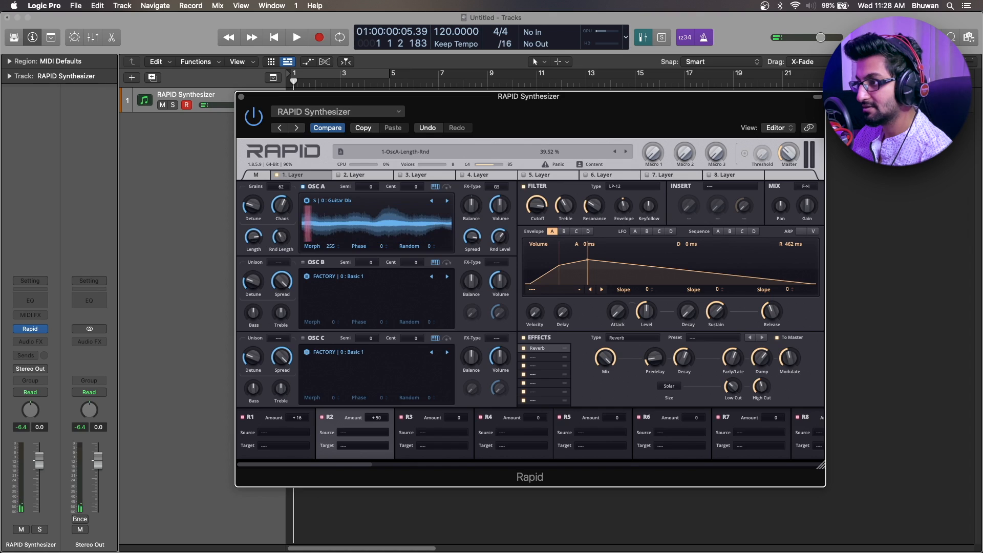
left_click_drag(253, 207, 253, 199)
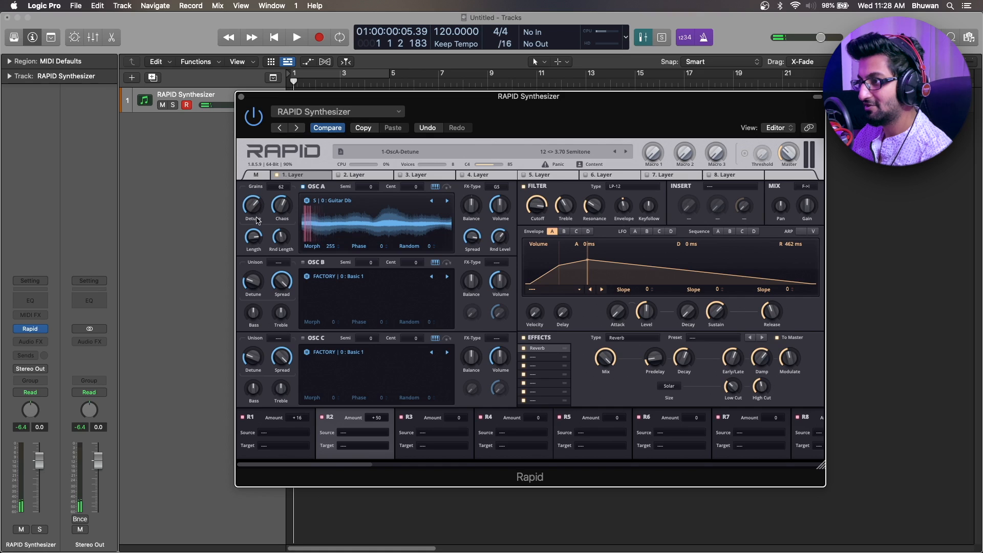
Lower OSC A's grain Detune and set its grain Length to 928.86 ms.
left_click_drag(252, 206, 253, 206)
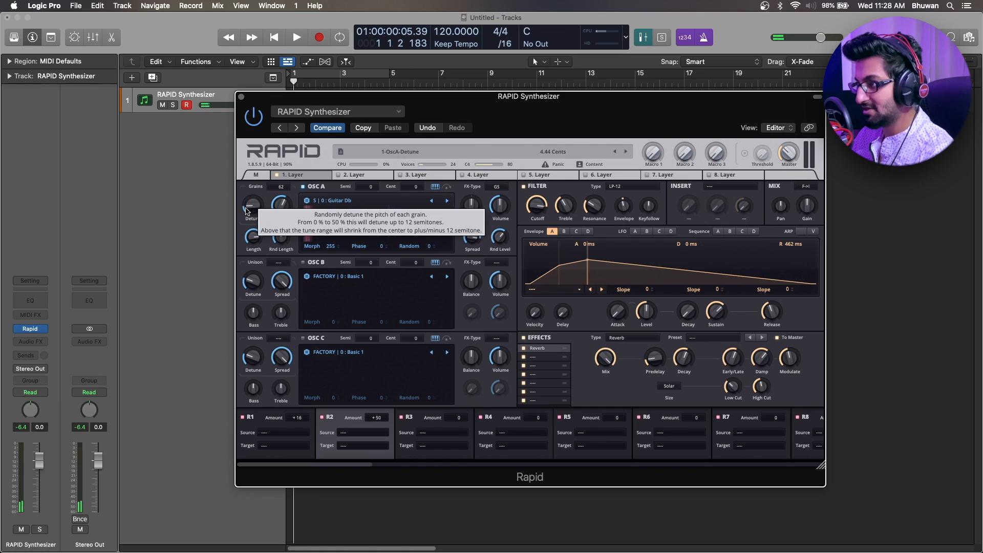
left_click_drag(260, 223, 255, 239)
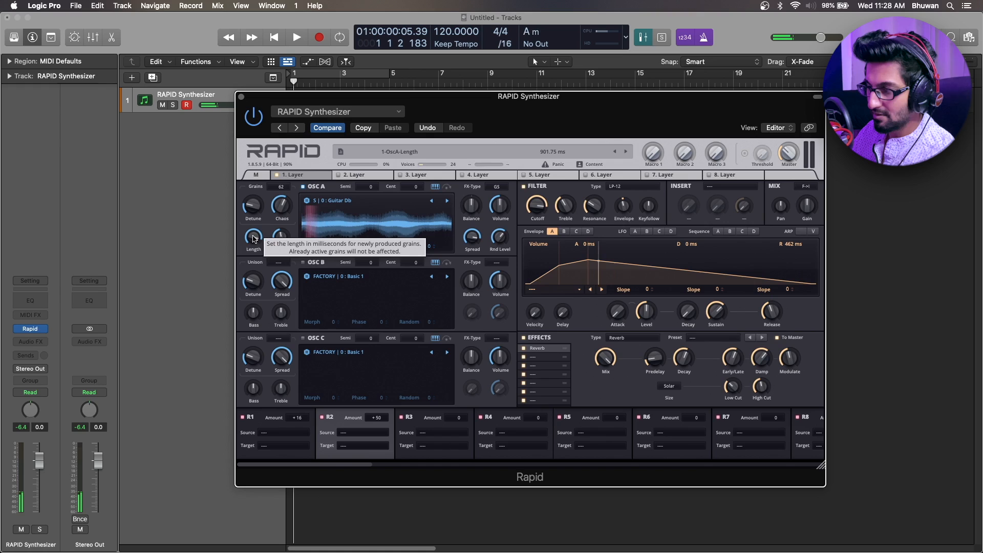
left_click_drag(254, 239, 255, 233)
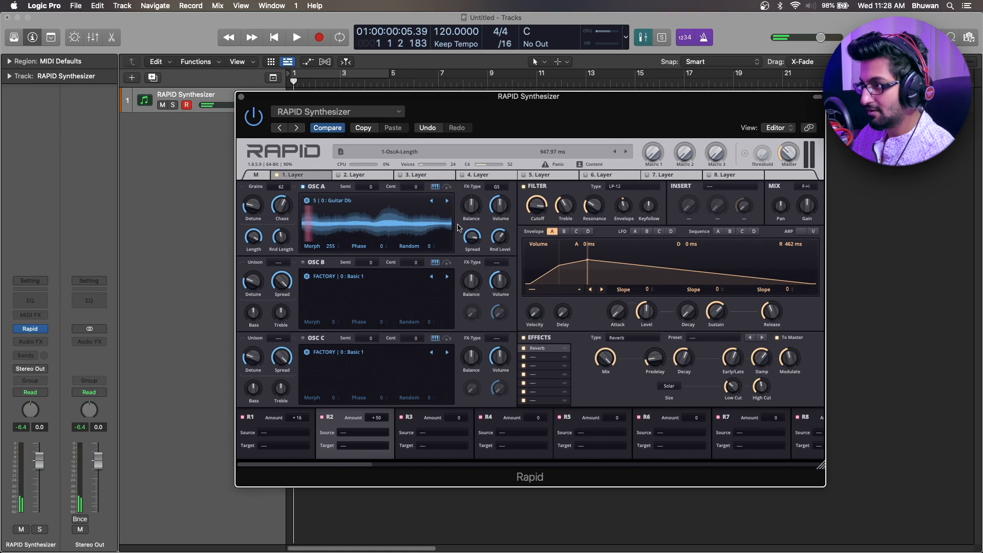
left_click_drag(258, 237, 258, 240)
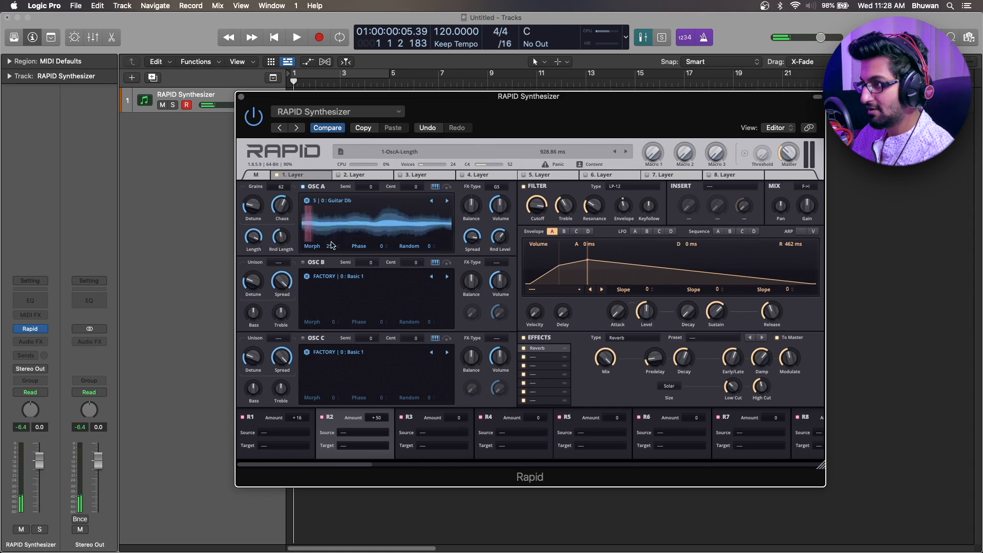
Set OSC A's Morph to 530, Phase to 140 and Random to 15.
left_click(331, 248)
mouse_move(332, 247)
left_mouse_down()
mouse_move(382, 244)
mouse_move(381, 235)
mouse_move(383, 248)
left_mouse_up()
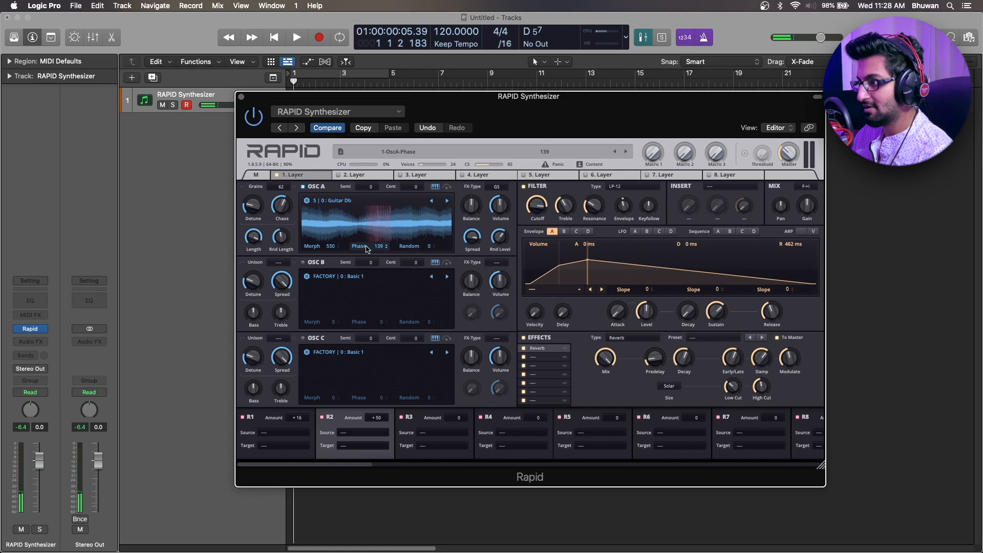
left_click_drag(428, 246, 414, 281)
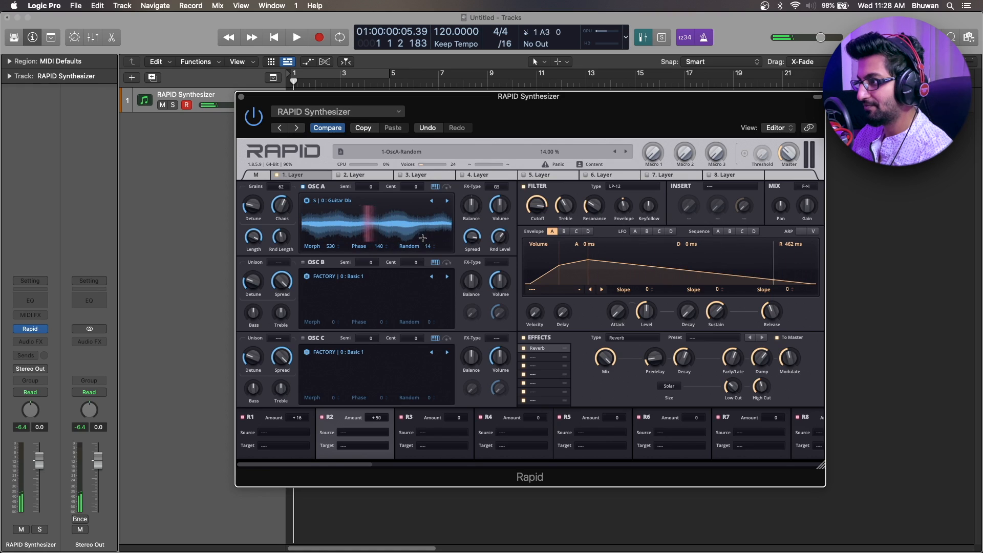
left_click_drag(423, 246, 423, 245)
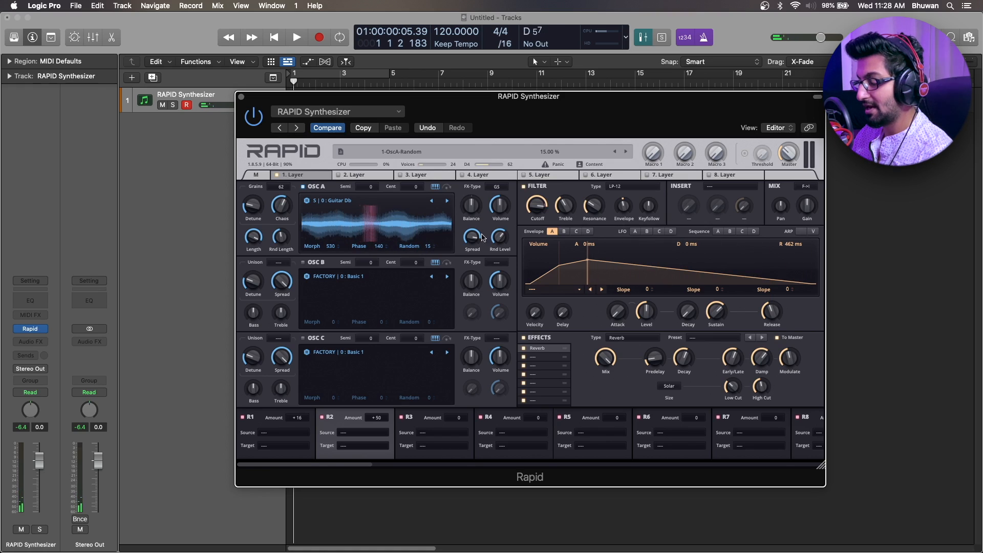
Route LFO A to OSC A's Morph with an amount of +25 and set its rate to 0.006 Hz.
left_click(635, 231)
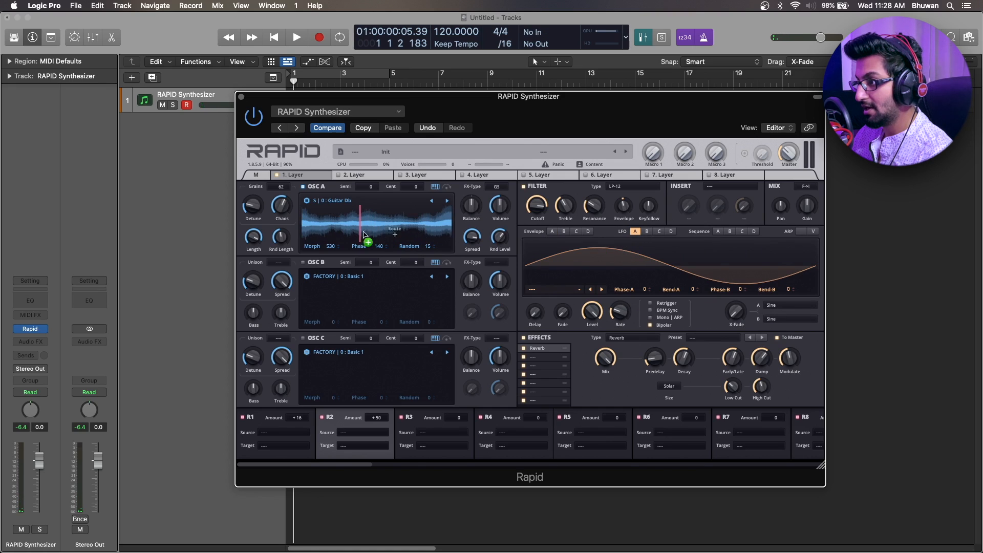
left_click_drag(363, 232, 304, 269)
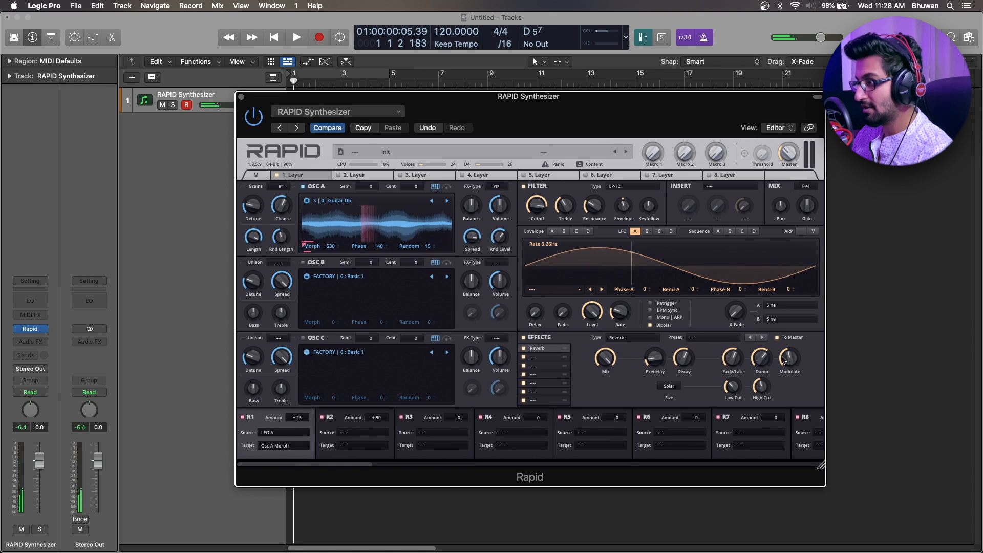
left_click_drag(620, 311, 620, 328)
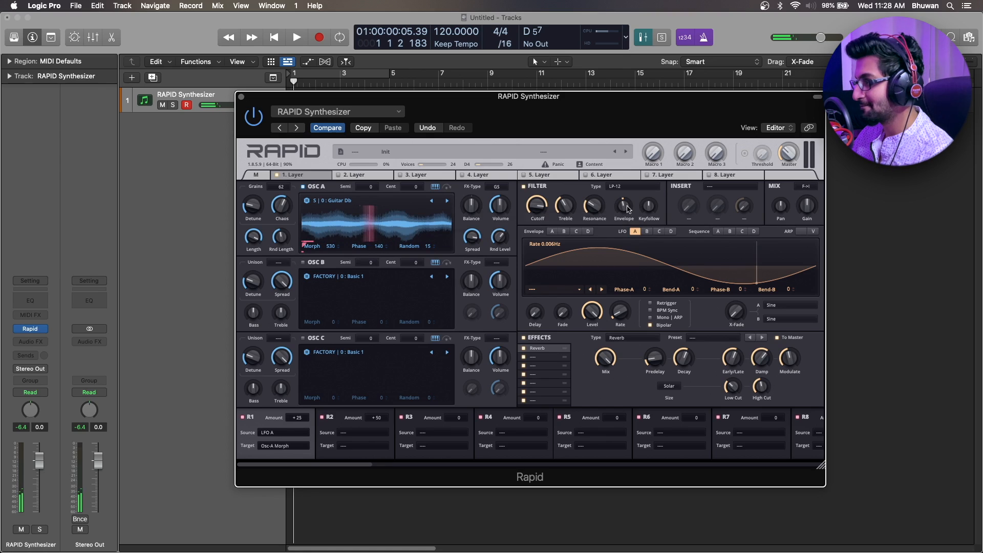
Route LFO B to OSC A's Random with an amount of +64 and slow down the LFO's rate.
left_click(647, 232)
left_click_drag(648, 248, 401, 250)
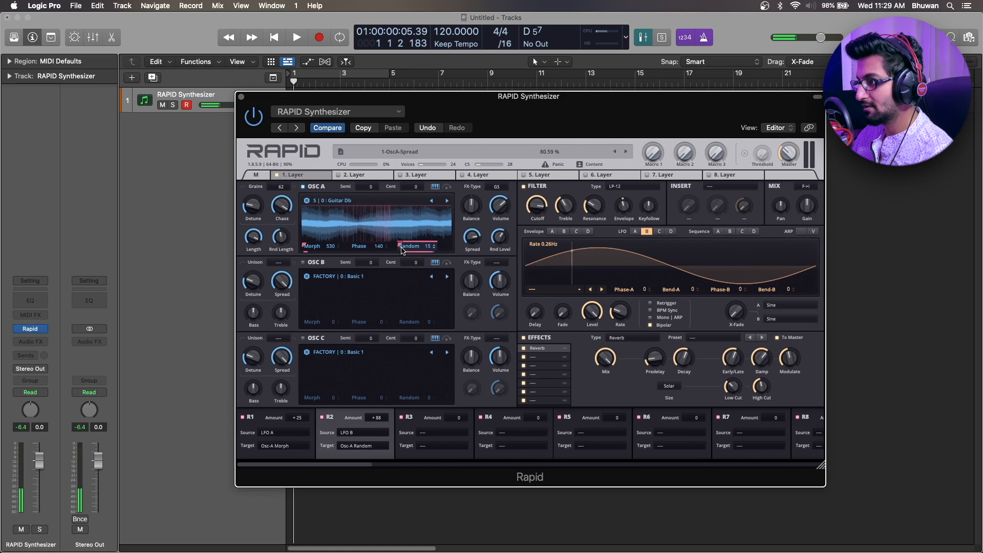
left_click_drag(400, 245, 400, 248)
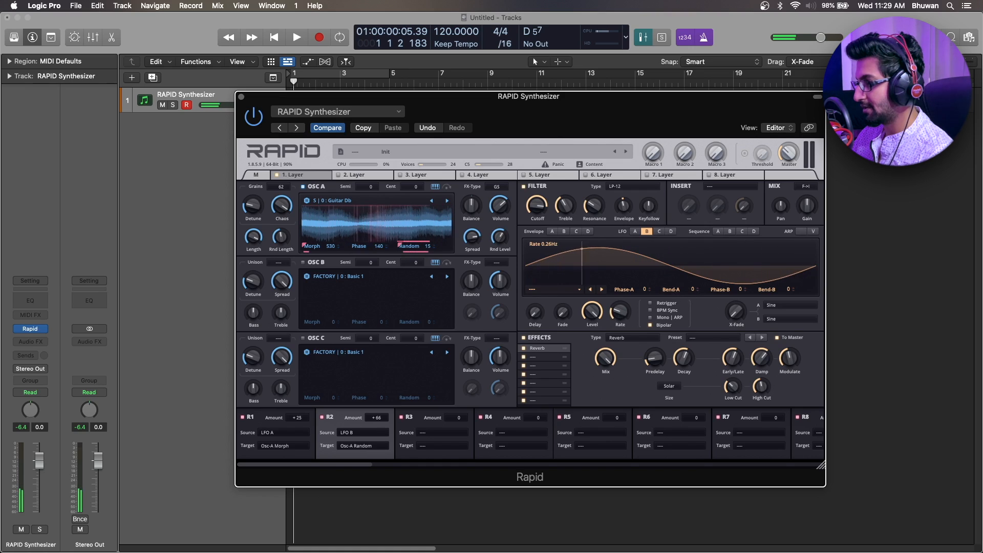
left_click_drag(627, 326, 627, 336)
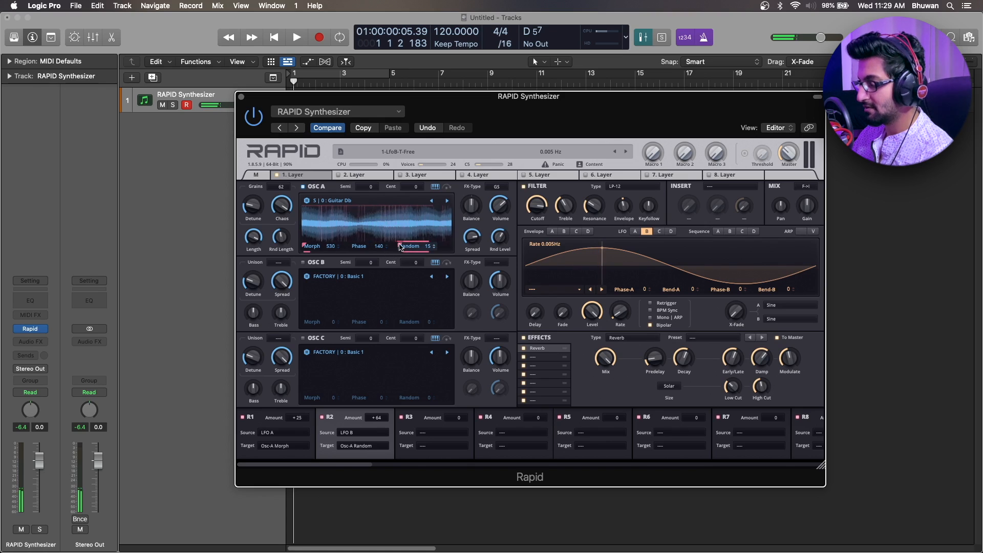
Shape volume Envelope A with a 2.23 s attack, 32.00 s decay, 100% sustain, full level and 6.49 s release.
left_click(552, 231)
left_click_drag(620, 312, 714, 298)
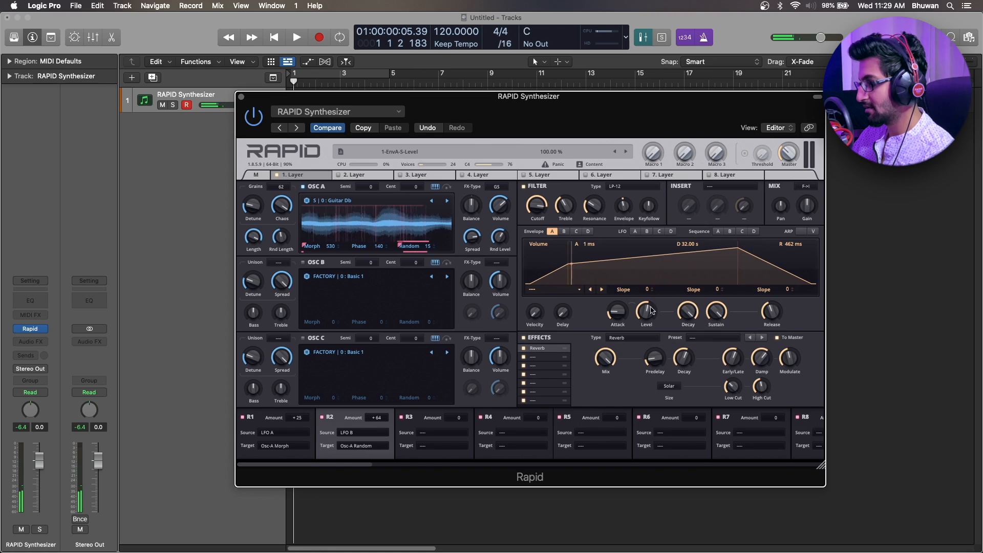
left_click_drag(650, 308, 624, 315)
left_click_drag(772, 312, 771, 296)
left_click_drag(618, 312, 610, 332)
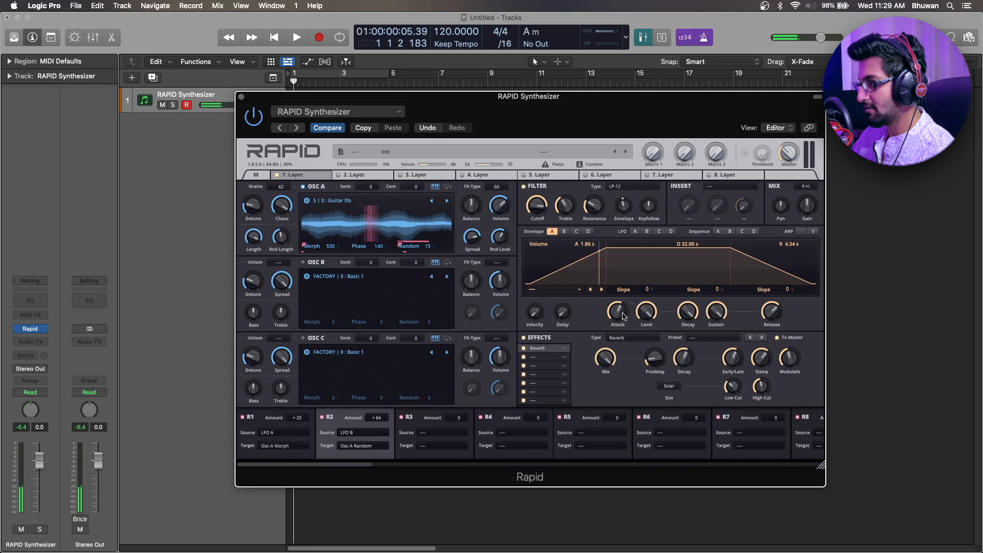
left_click_drag(610, 331, 610, 327)
left_click_drag(768, 312, 768, 306)
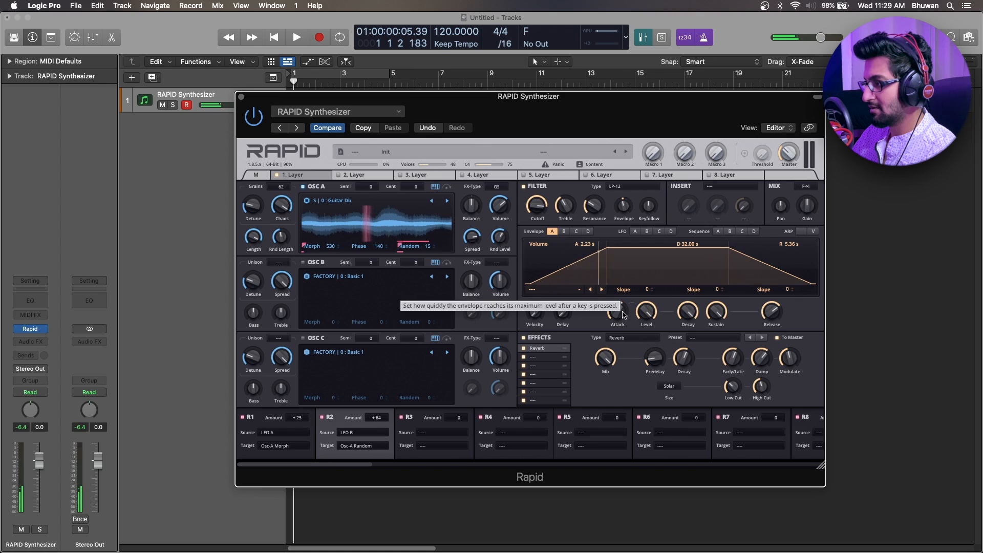
left_click_drag(771, 311, 772, 305)
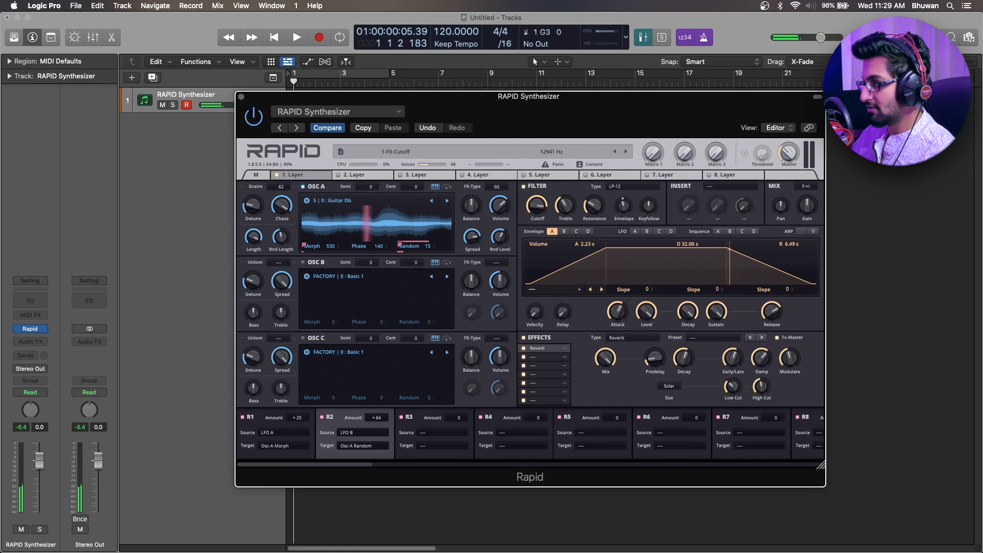
Route LFO C to the filter cutoff with amount -10, bipolar on and a rate of 0.013 Hz.
left_click_drag(542, 210, 660, 247)
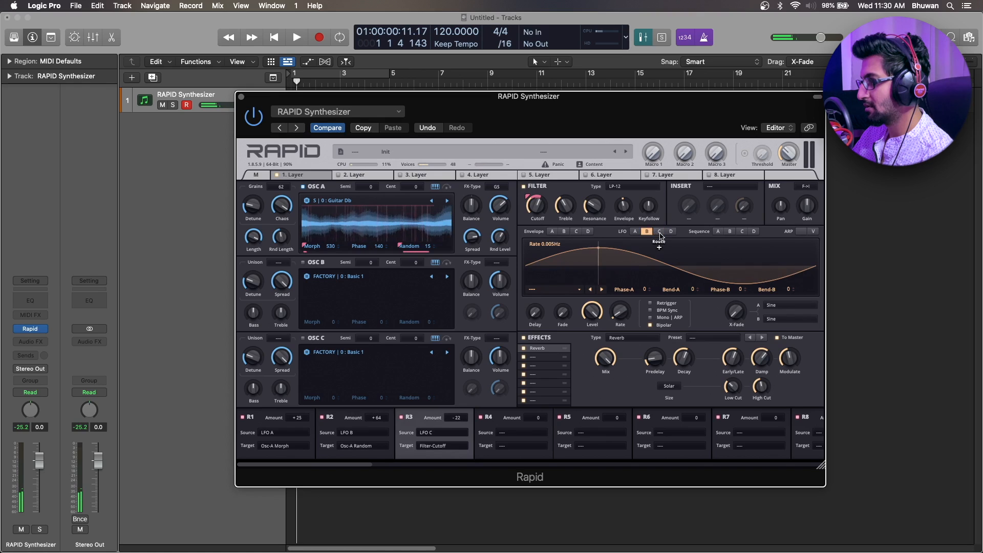
left_click(660, 232)
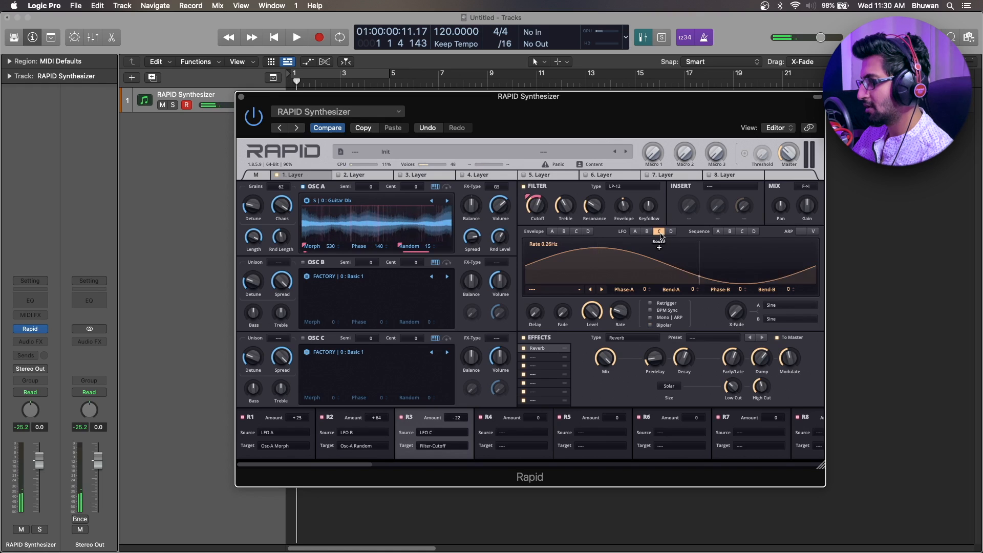
left_click(651, 325)
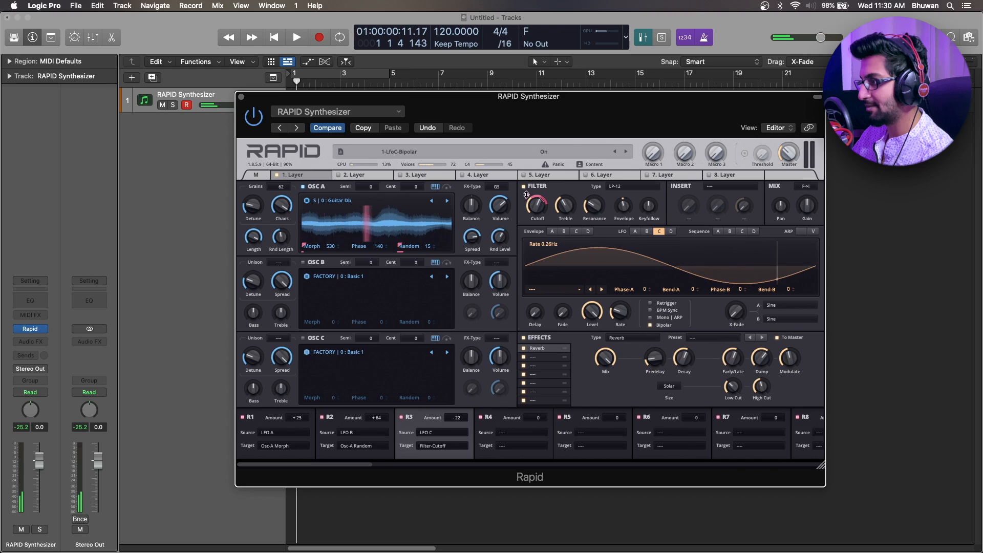
left_click_drag(528, 197, 528, 199)
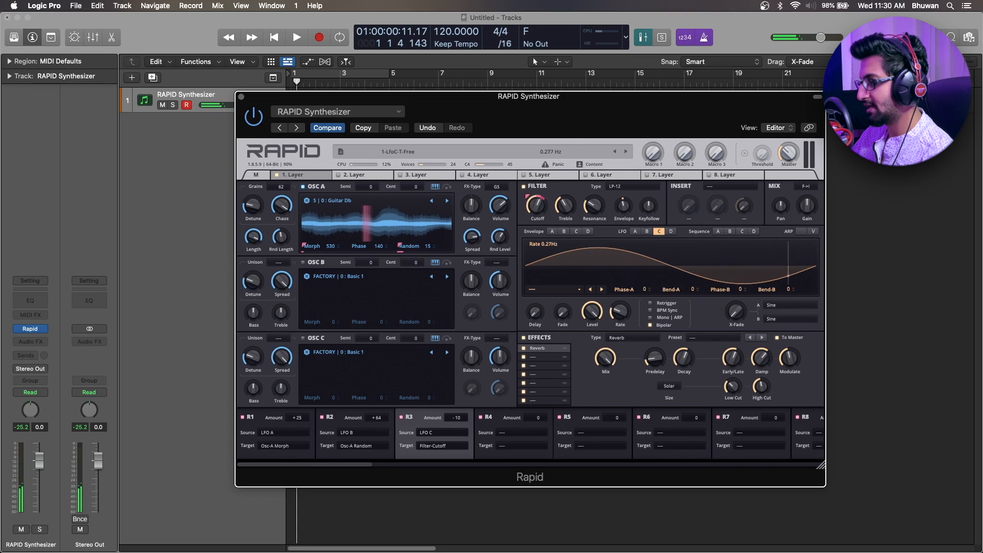
left_click_drag(618, 315, 619, 323)
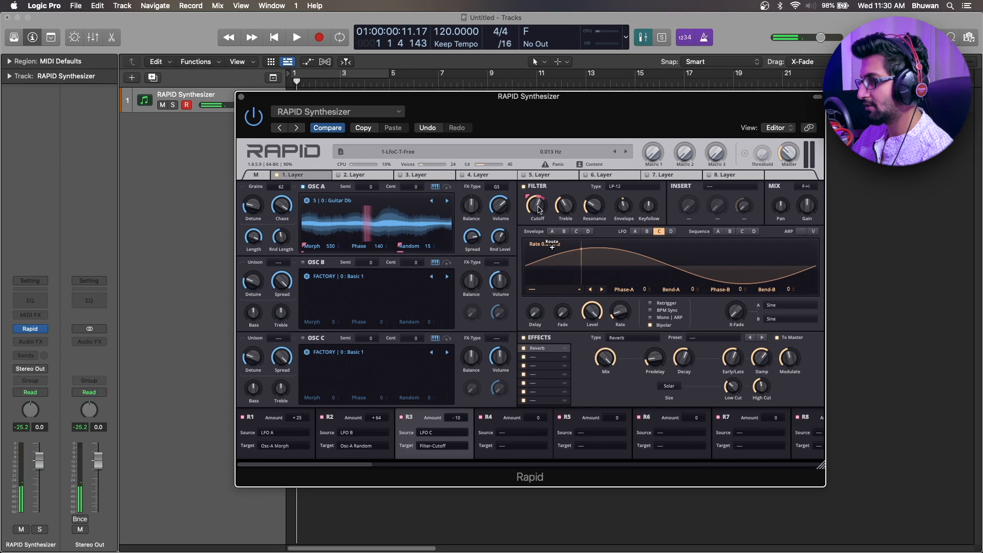
Set the filter to type LP-6 with a 2562 Hz cutoff and LFO C's rate to 0.016 Hz.
left_click_drag(539, 207, 538, 210)
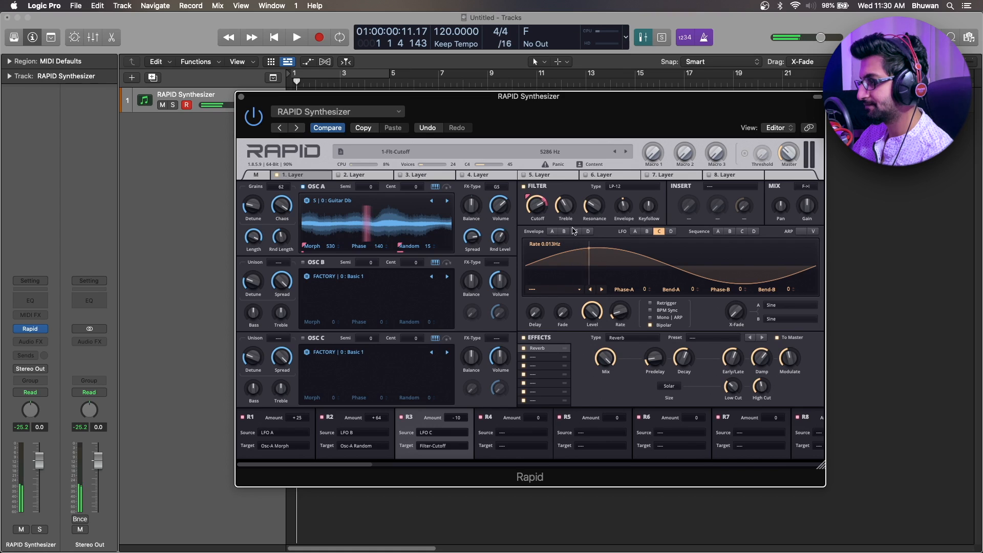
left_click_drag(620, 312, 620, 312)
left_click_drag(538, 206, 537, 209)
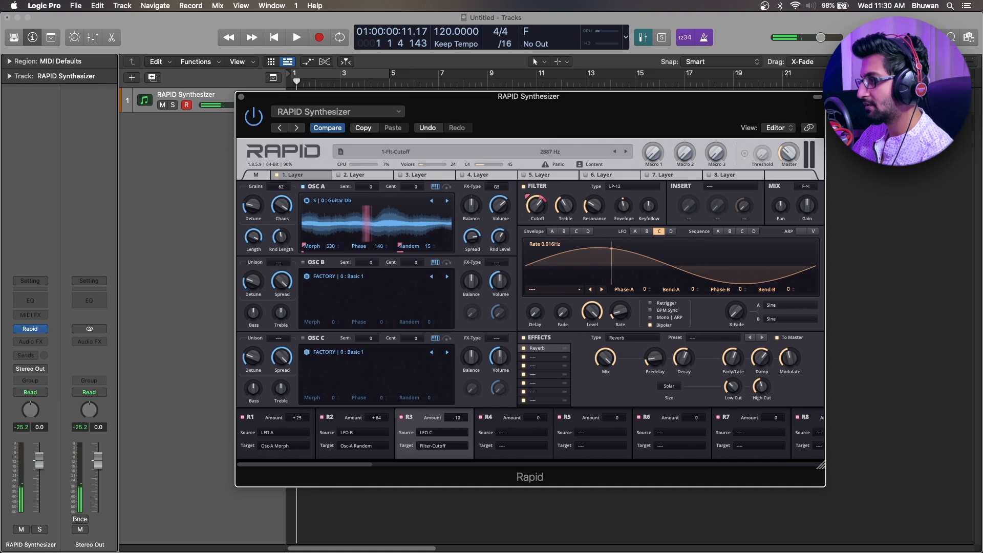
left_click(615, 190)
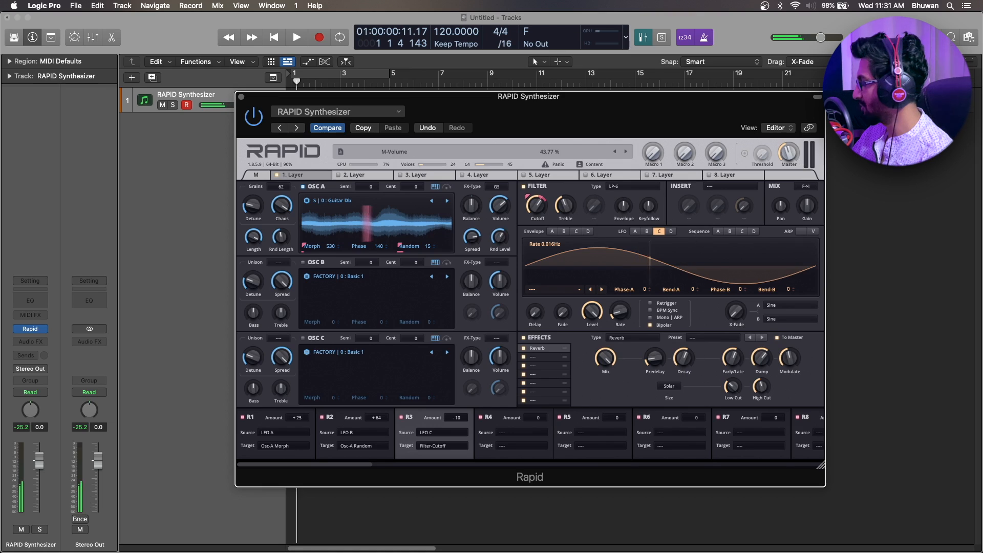
Raise the master volume, then lower the Reverb's Mix and set its Modulate to 47.89%.
mouse_move(782, 156)
left_mouse_down()
mouse_move(782, 141)
mouse_move(789, 153)
left_mouse_up()
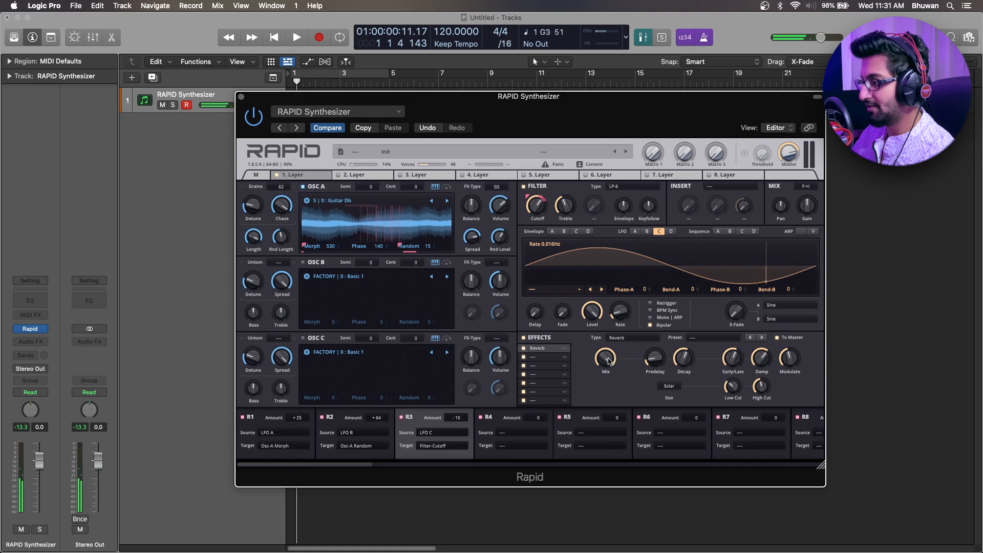
left_click_drag(607, 361, 608, 367)
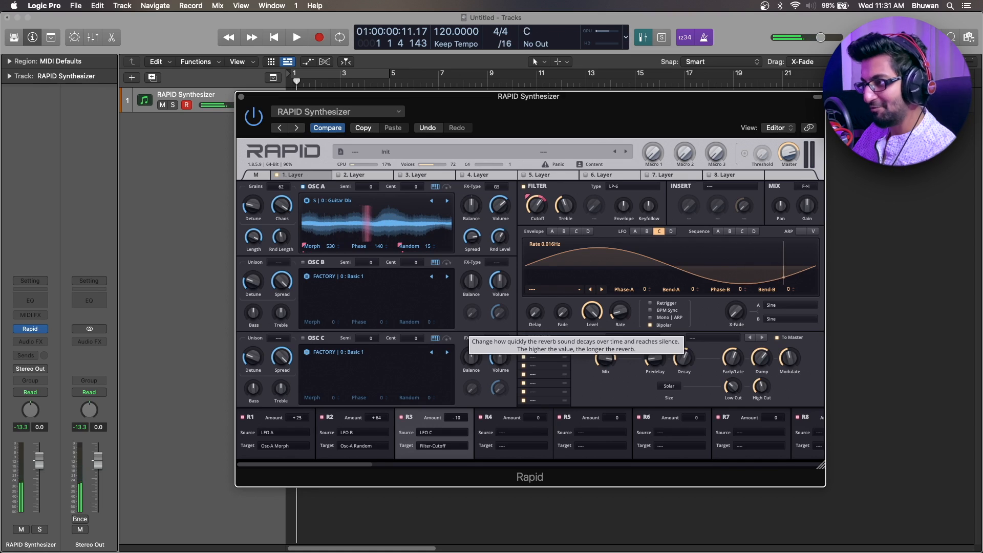
left_click(690, 359)
left_click(793, 361)
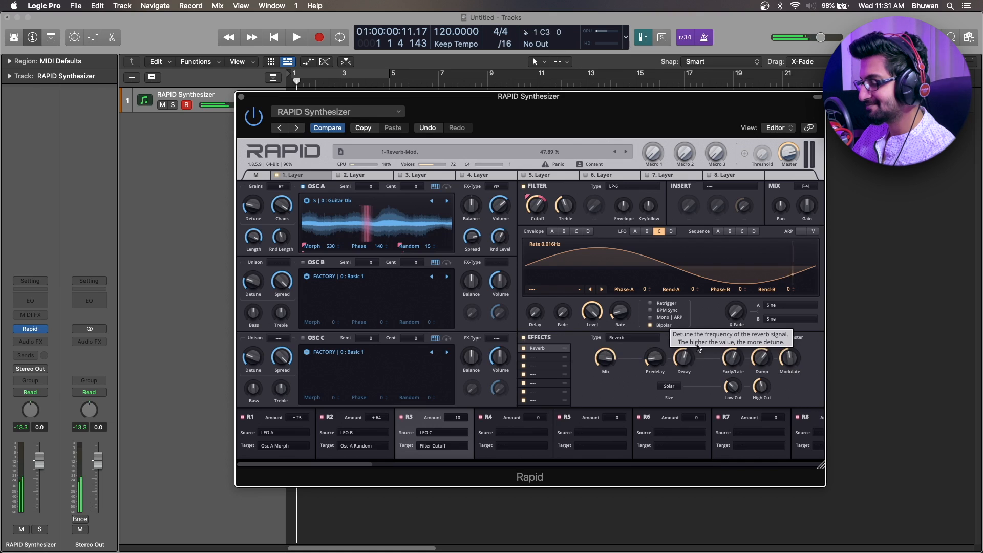
Add a Distortion effect in the second effect slot with its Mix at 15.75%.
left_click(543, 357)
left_click(635, 338)
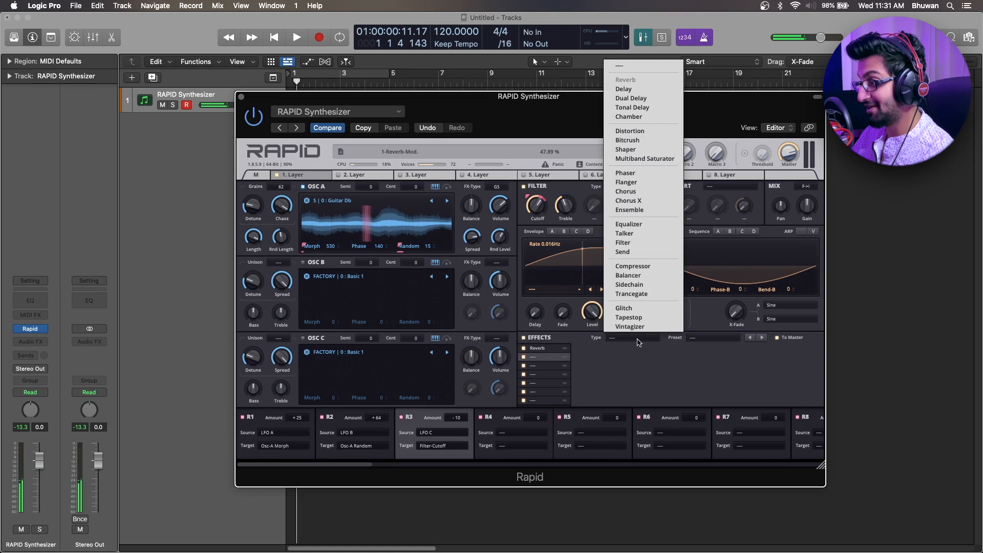
left_click(638, 132)
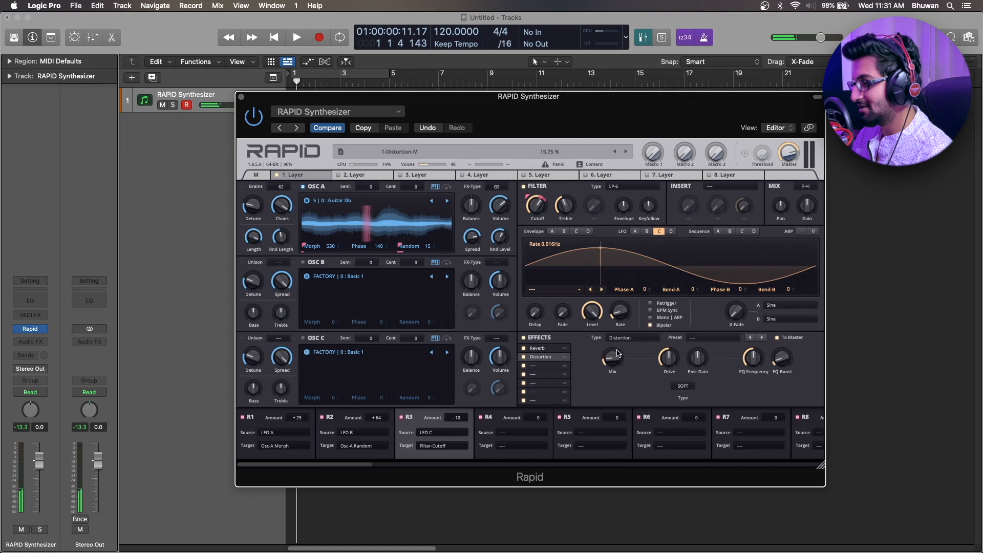
Add a Bitcrush effect in the third effect slot and set its Jitter to 7.38%.
left_click(543, 366)
left_click(620, 338)
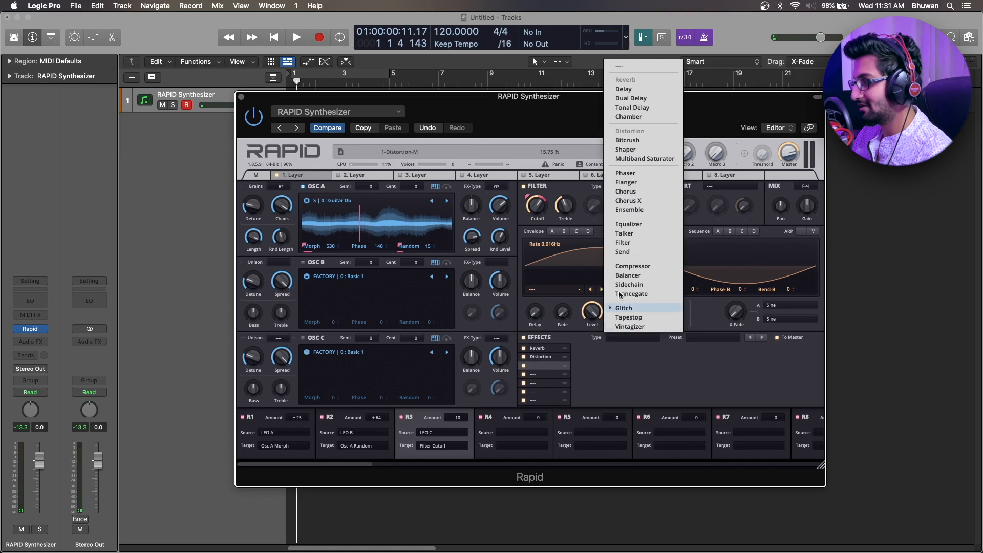
left_click(633, 140)
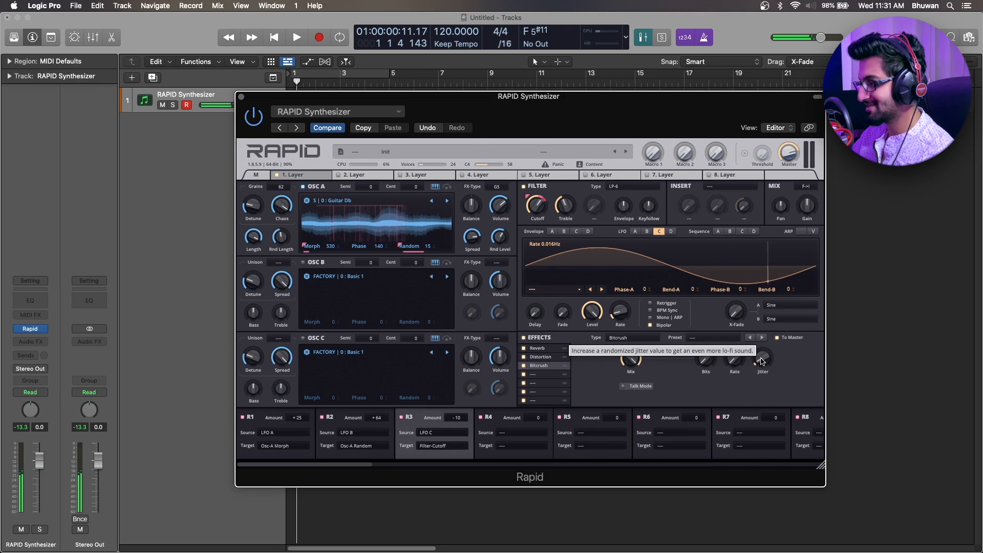
left_click_drag(761, 361, 761, 359)
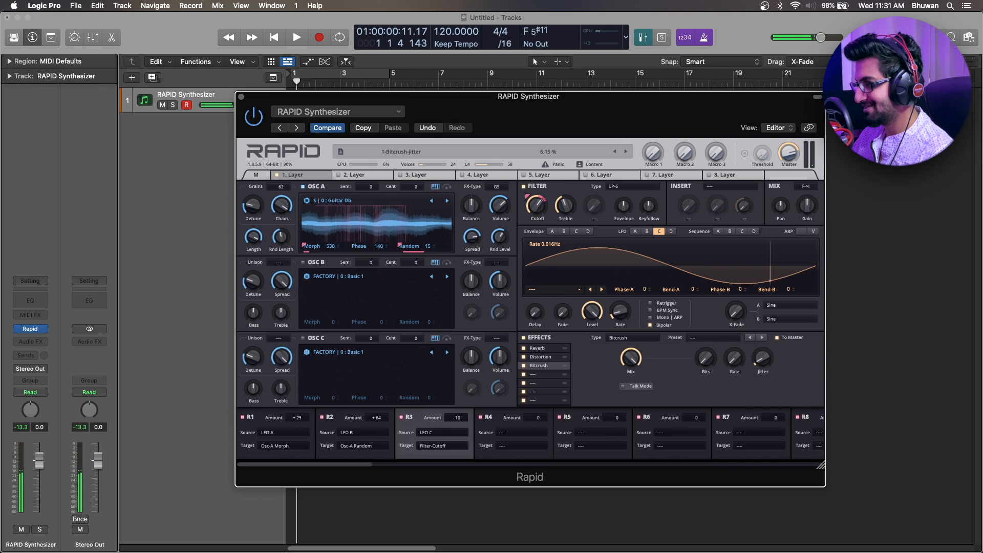
Add a Chorus effect in the fourth effect slot and lower its Mix.
left_click(536, 375)
left_click(632, 338)
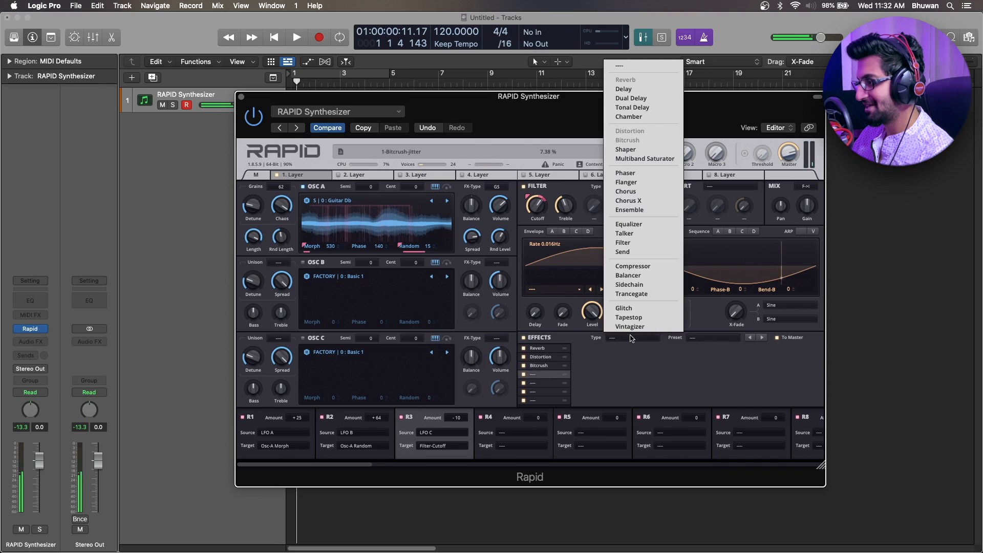
left_click(640, 192)
left_click_drag(604, 362, 604, 403)
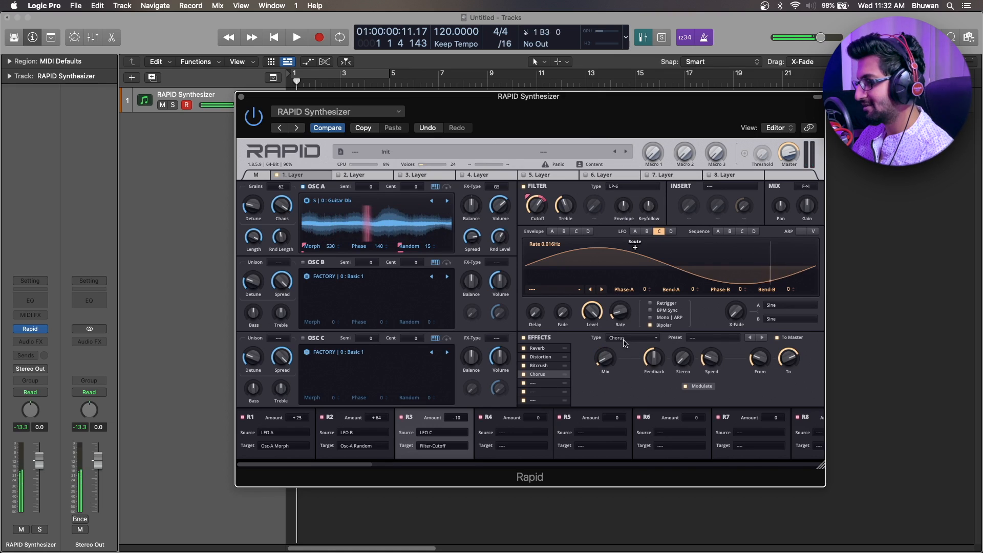
Add a Delay effect in the fifth effect slot with Mix at 21.06%, Time at 1/8 and reduced Feedback.
left_click(544, 383)
left_click(618, 339)
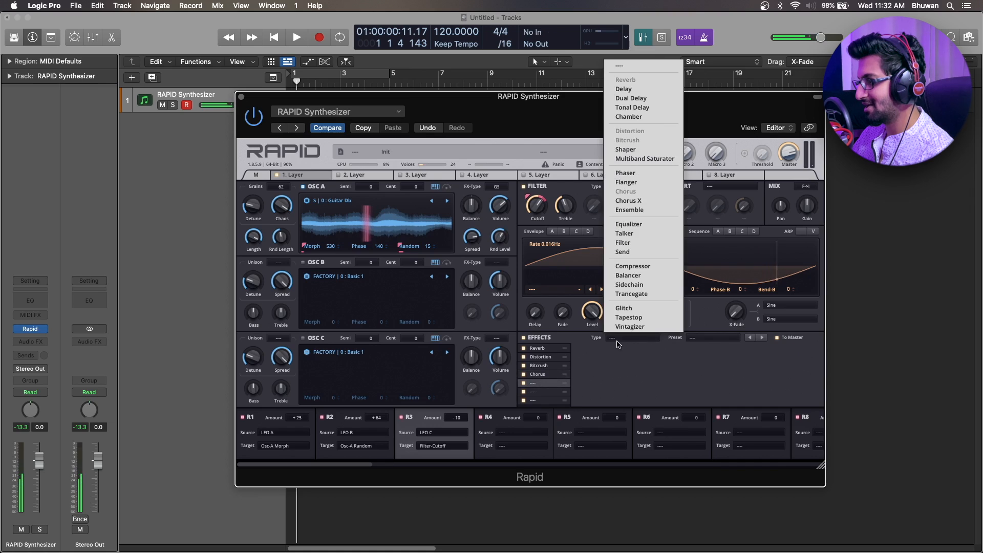
left_click(640, 88)
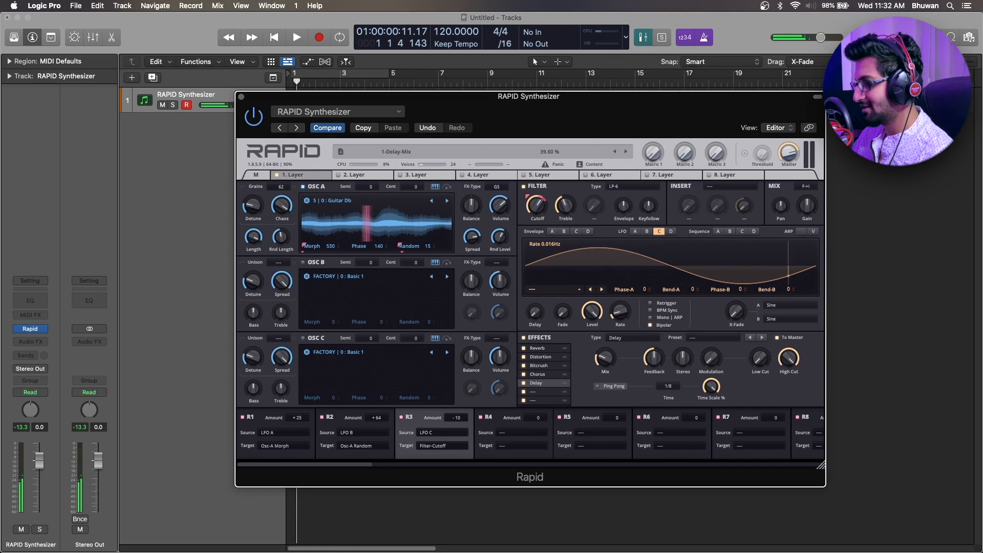
left_click(668, 386)
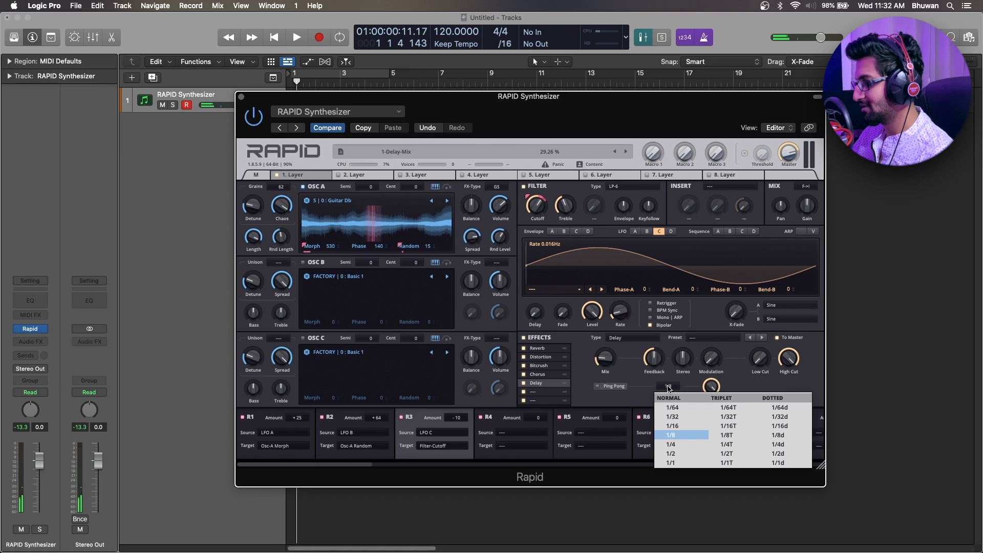
left_click(676, 436)
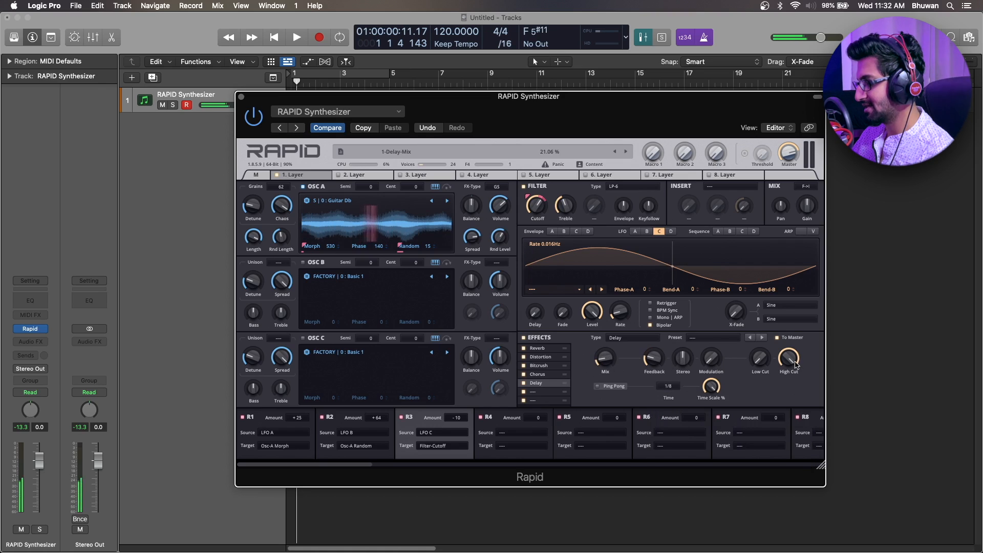
Set the Delay's Low Cut to 1751 Hz, lower its High Cut and set its Modulation to 9.31%.
left_click_drag(762, 363, 797, 369)
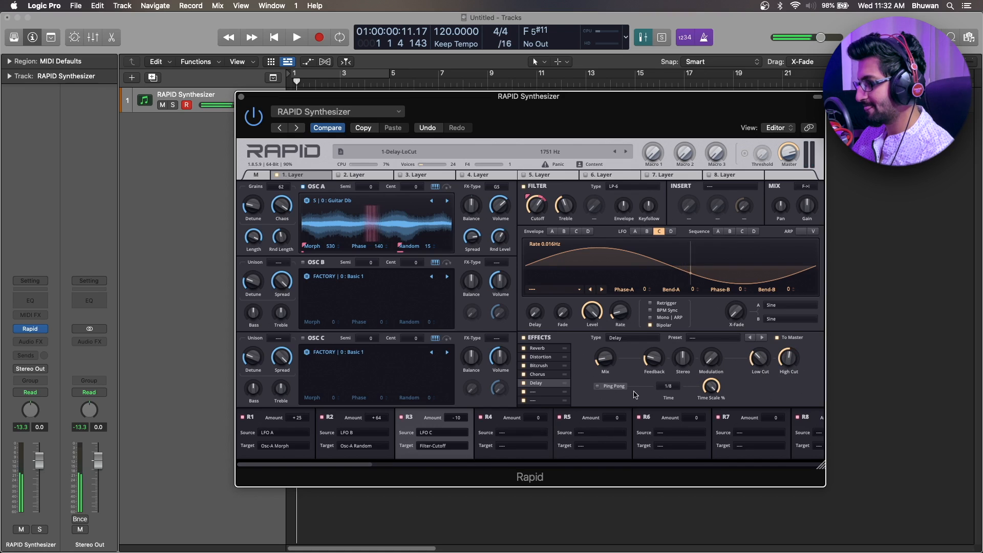
left_click_drag(710, 357, 709, 370)
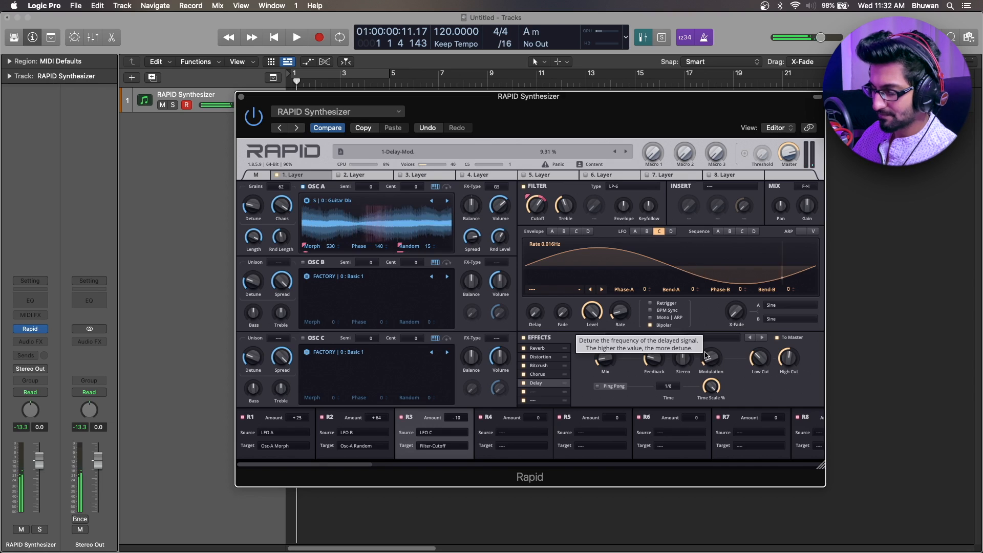